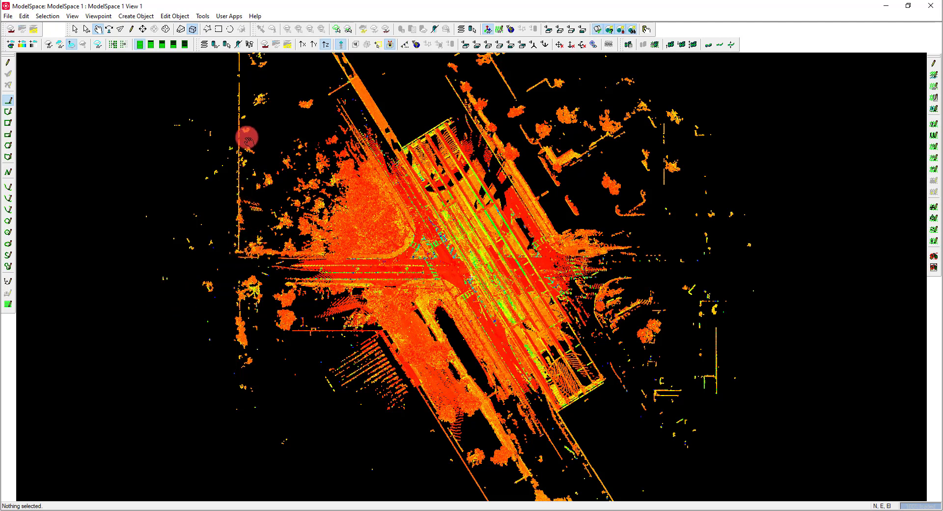
Fence a rectangular area around the western approach road and copy the fenced points to a new ModelSpace
left_click(219, 30)
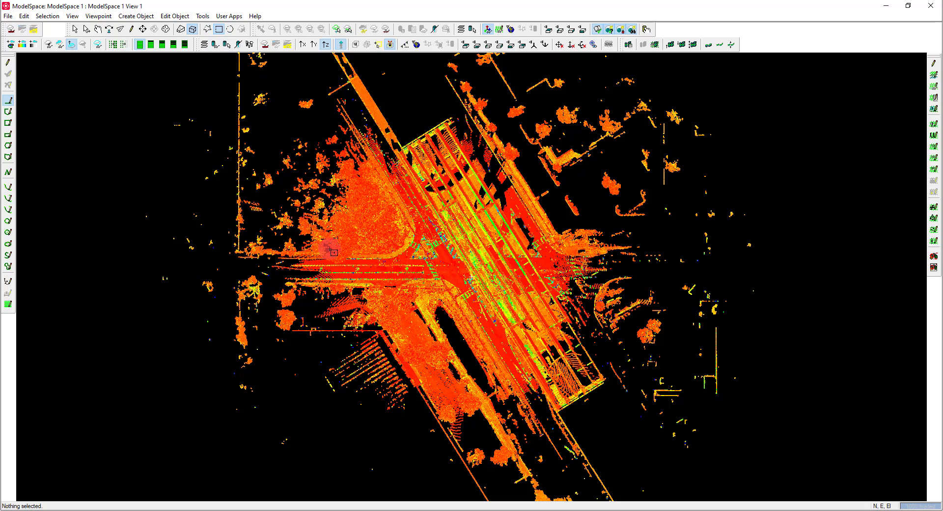
left_click_drag(351, 259, 456, 296)
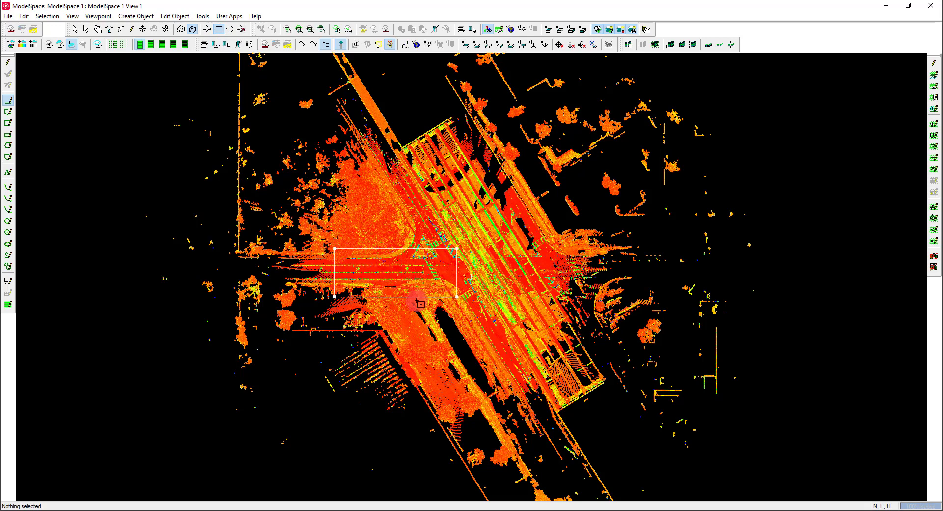
right_click(402, 278)
left_click(443, 302)
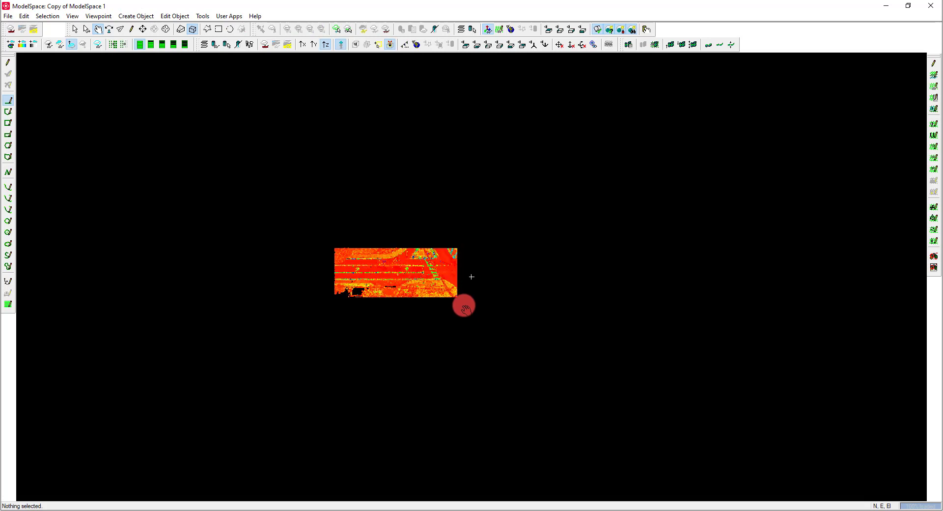
left_click_drag(464, 306, 240, 473)
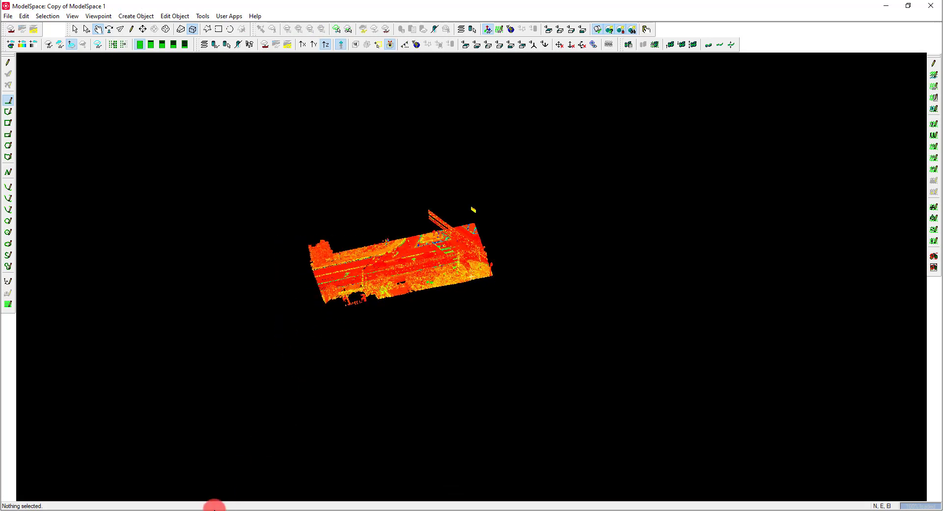
Check the Navigator tree for the copied ModelSpace and return to the copy's viewer
mouse_move(212, 508)
left_click(75, 479)
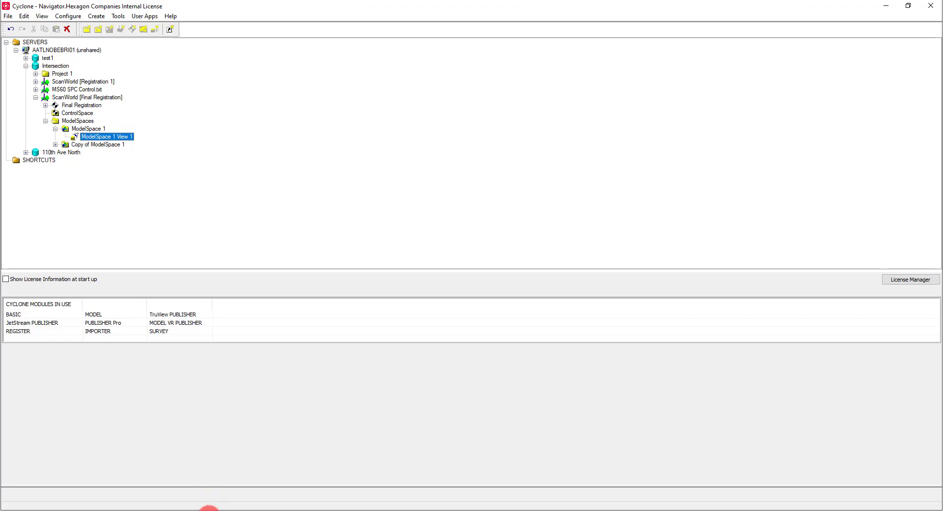
left_click(211, 508)
left_click(366, 487)
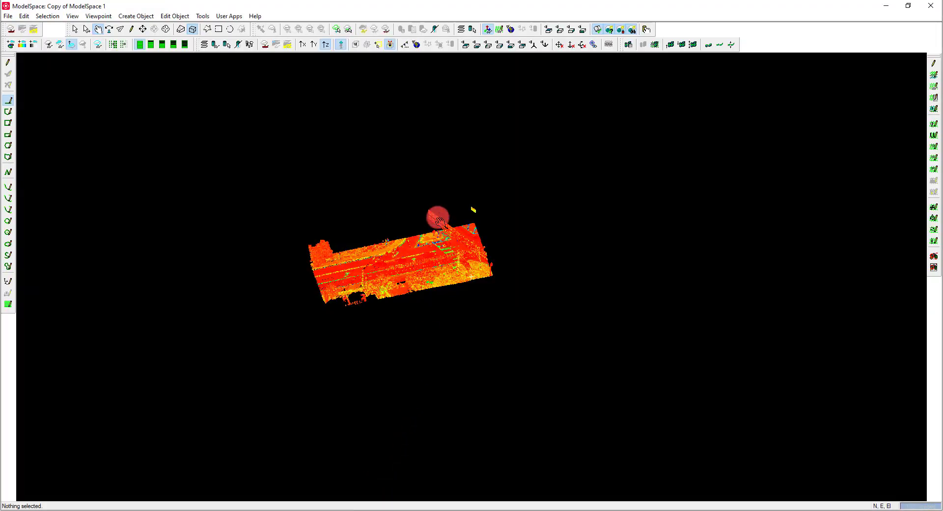
Create a line along the road between two picked cloud points, one near each end of the copied area
middle_click_drag(386, 271, 376, 308)
left_click_drag(388, 250, 381, 267)
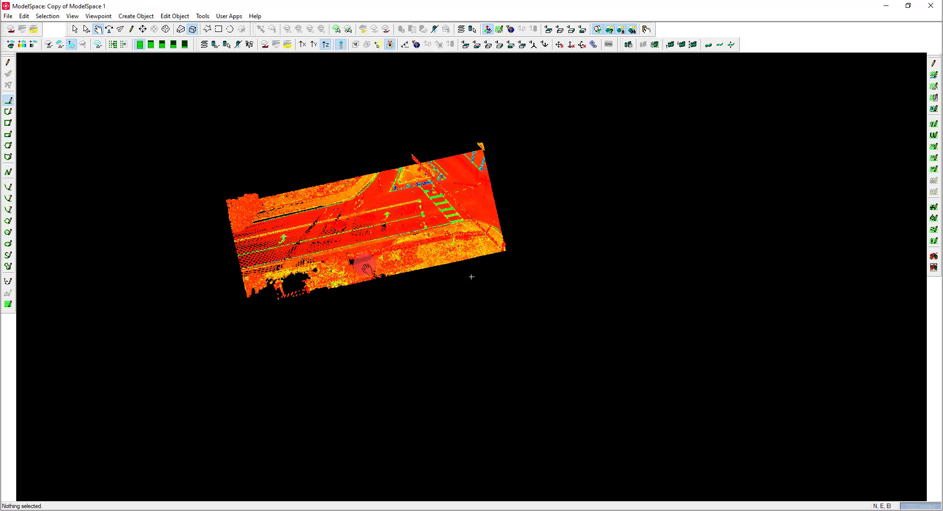
left_click(88, 30)
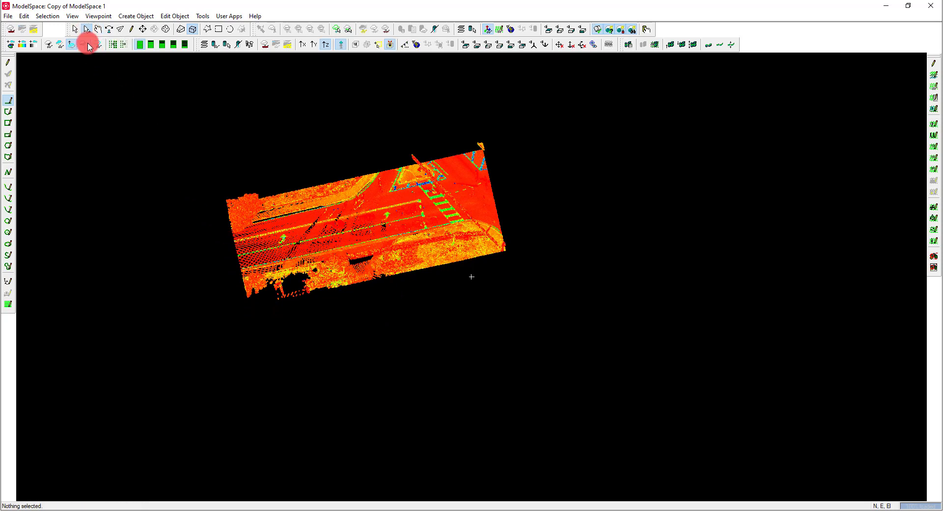
left_click(241, 252)
left_click(488, 197)
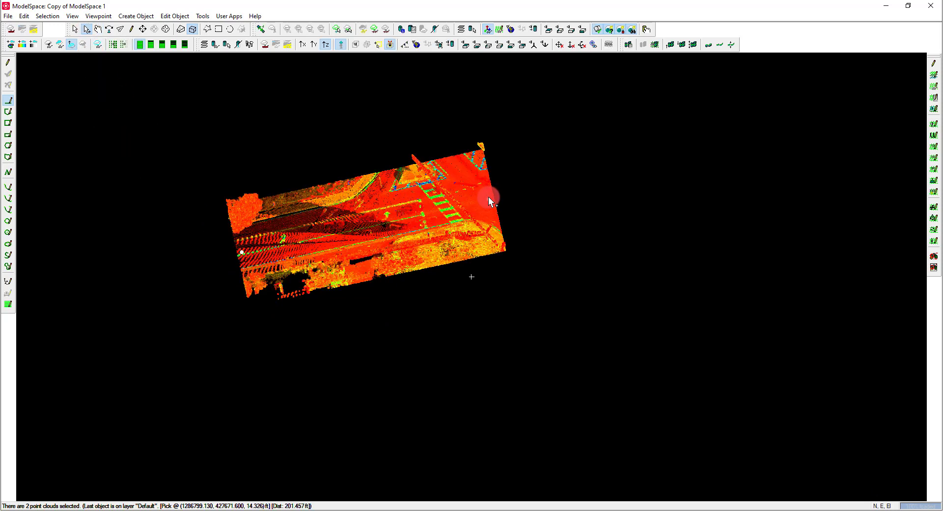
Select only the objects of type Point Cloud in the copied ModelSpace and delete them, leaving the line
key("ctrl+shift+v")
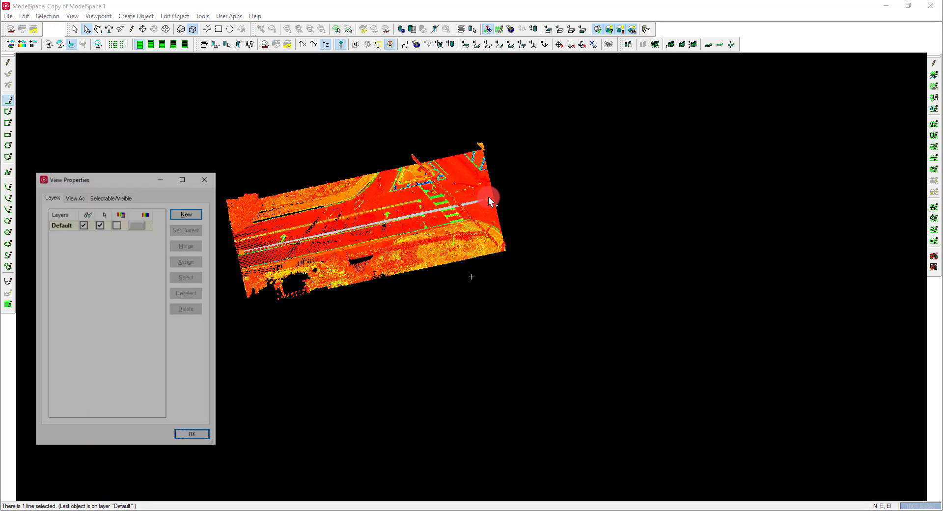
left_click(111, 196)
left_click(69, 224)
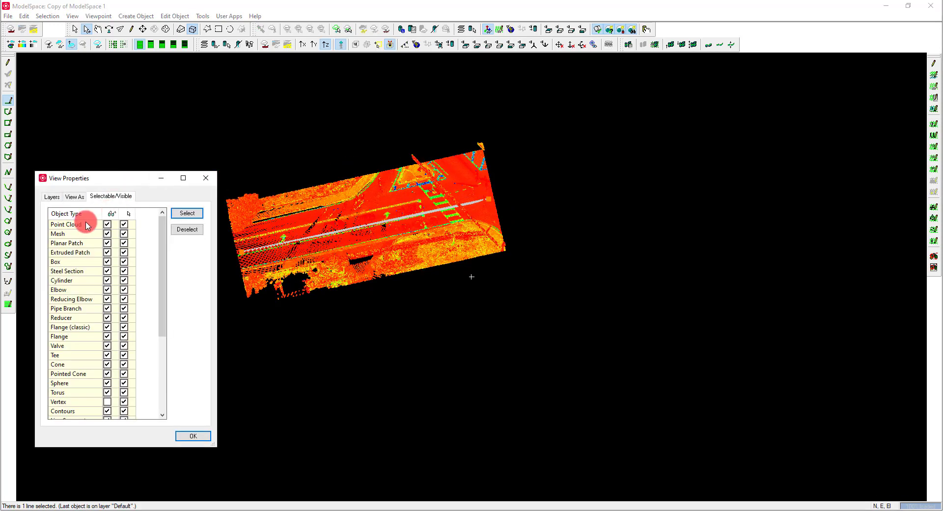
left_click(186, 212)
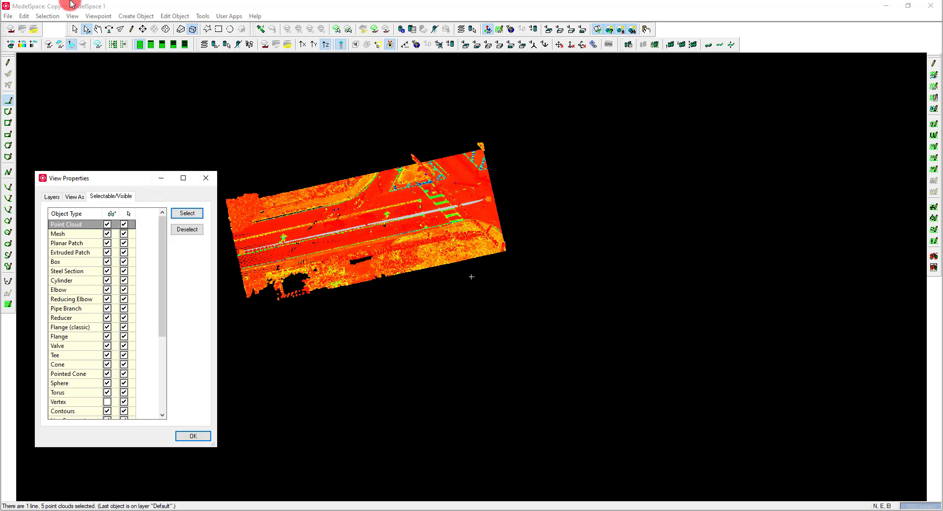
left_click(48, 15)
left_click(61, 38)
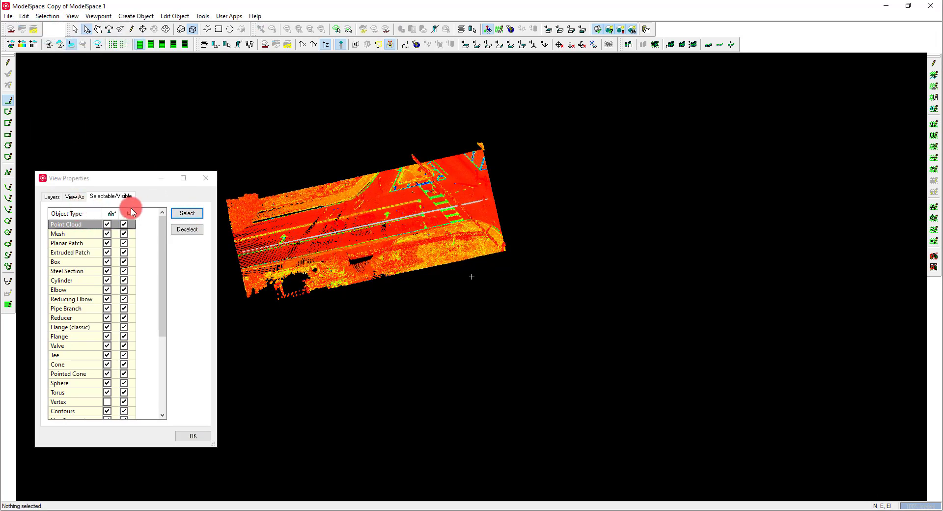
left_click(187, 212)
left_click(193, 435)
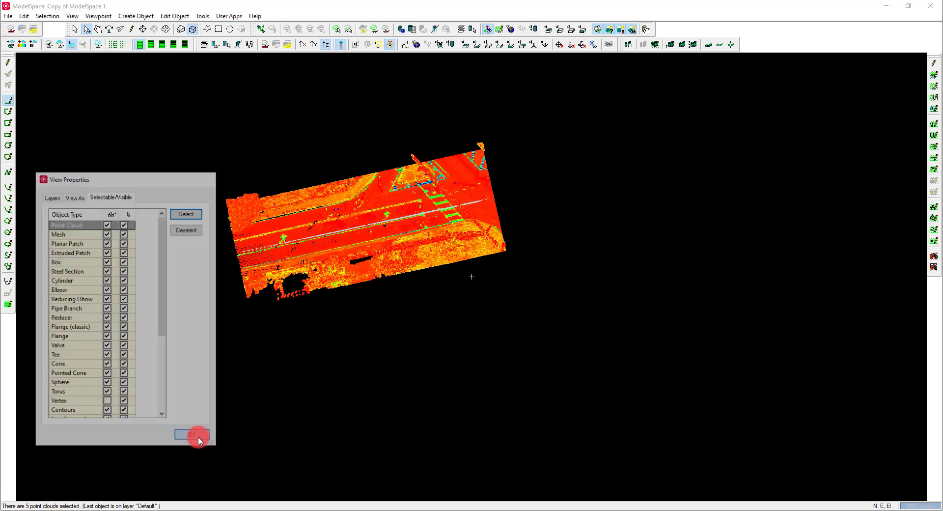
left_click(289, 396)
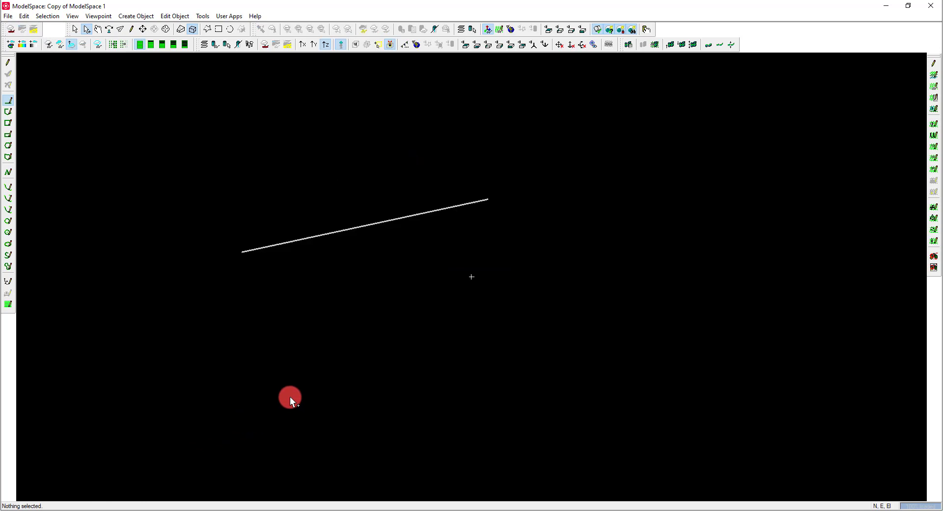
Close the copied ModelSpace, merging it into the original ModelSpace and deleting the copy after close
left_click(935, 7)
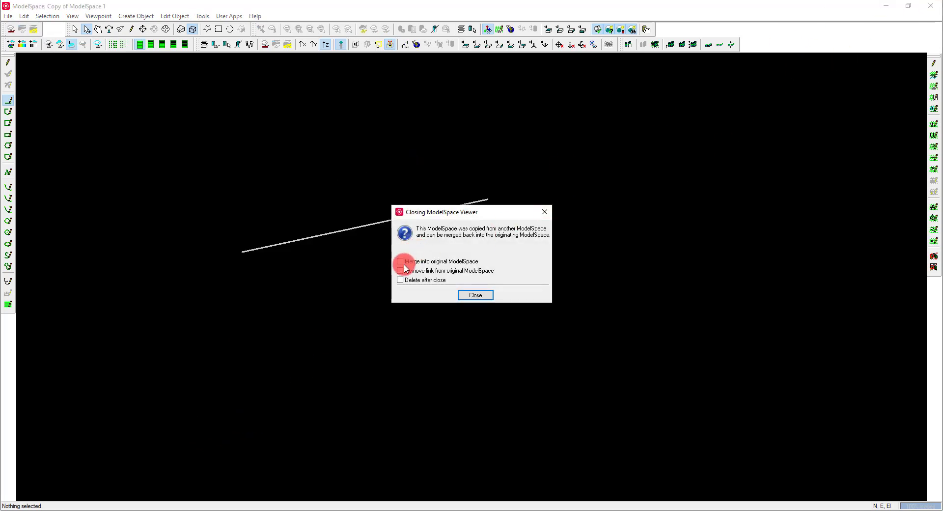
left_click(405, 263)
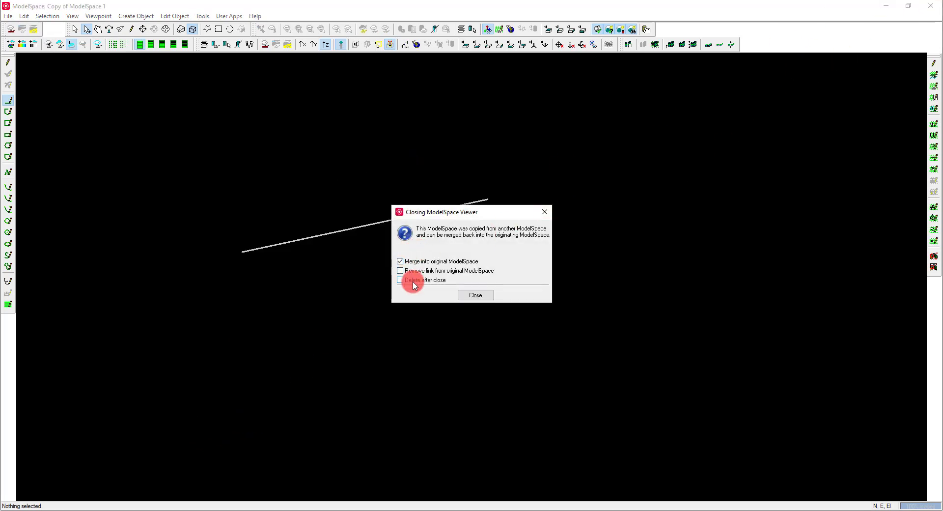
left_click(413, 283)
left_click(475, 295)
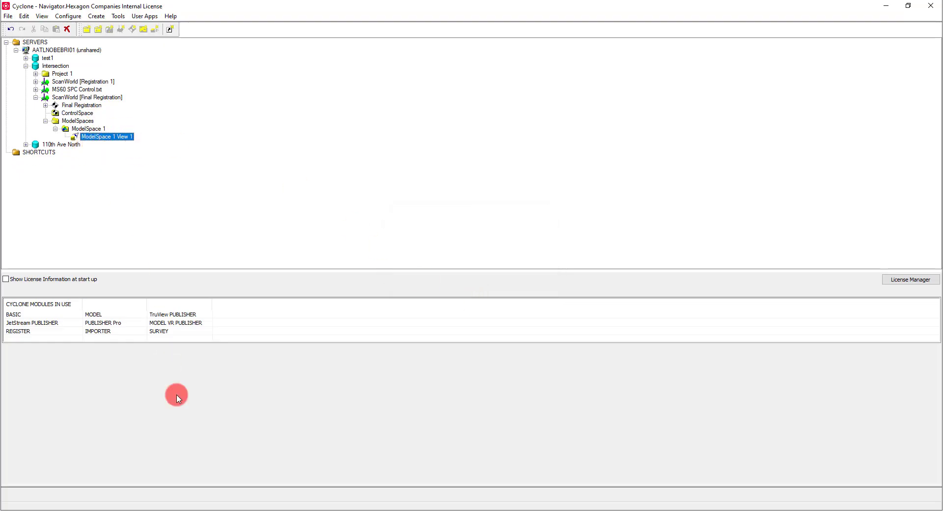
Switch to the original ModelSpace view and examine the merged line along the western approach road
left_click(283, 487)
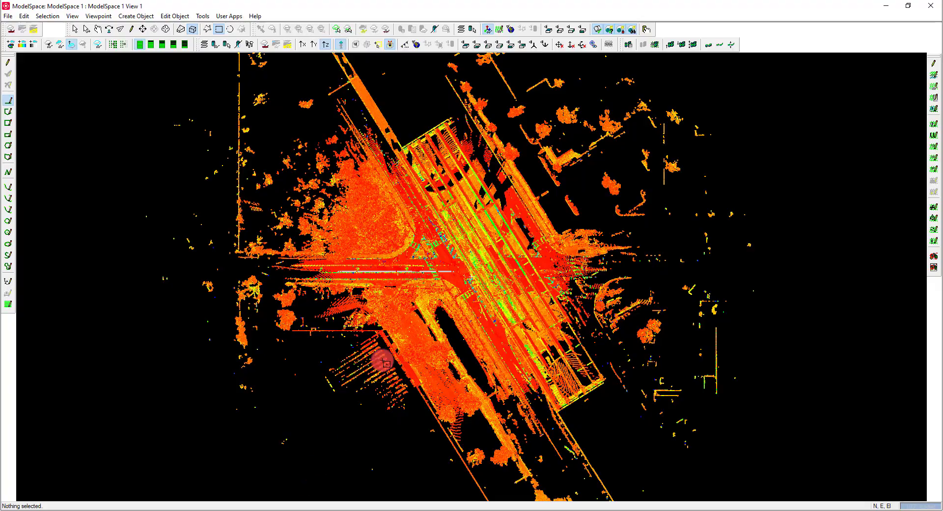
scroll(382, 247, "up", 5)
right_click(244, 272)
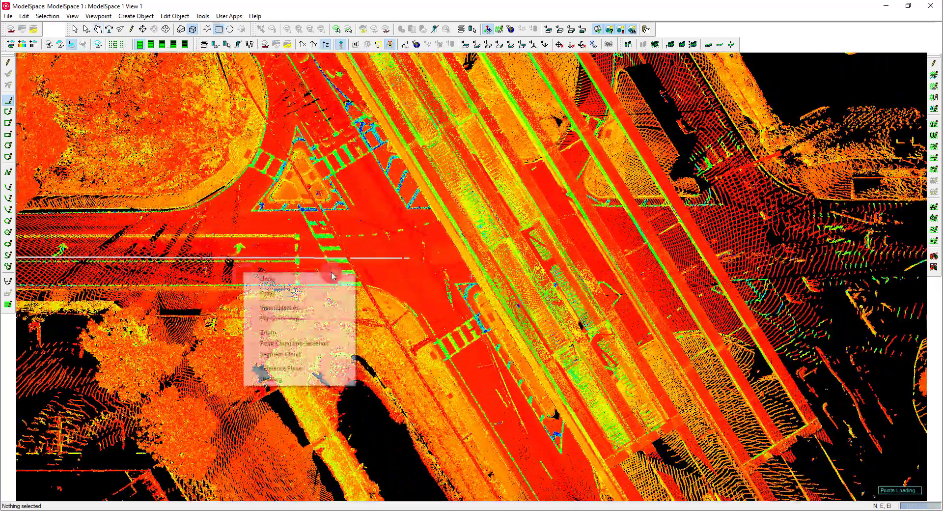
left_click(98, 29)
left_click_drag(124, 234, 337, 248)
scroll(339, 249, "up", 2)
left_click_drag(249, 253, 348, 232)
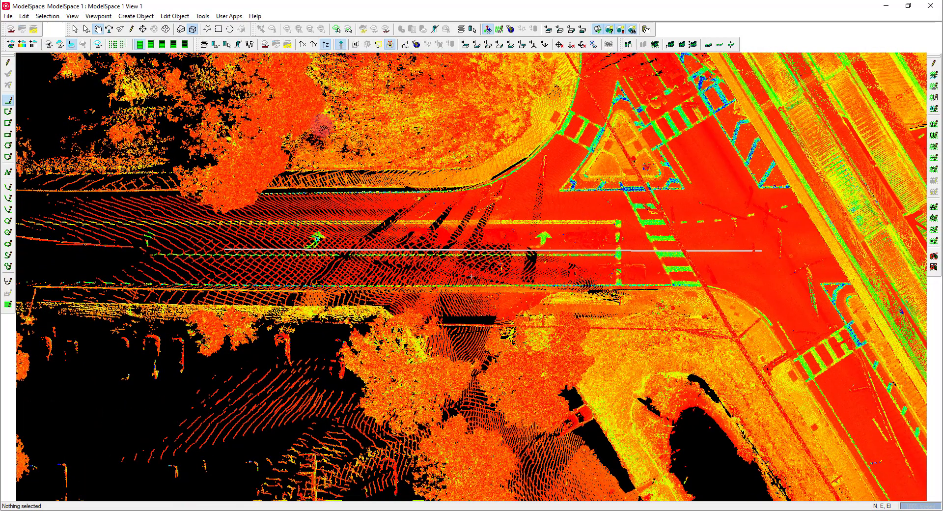
scroll(338, 210, "down", 3)
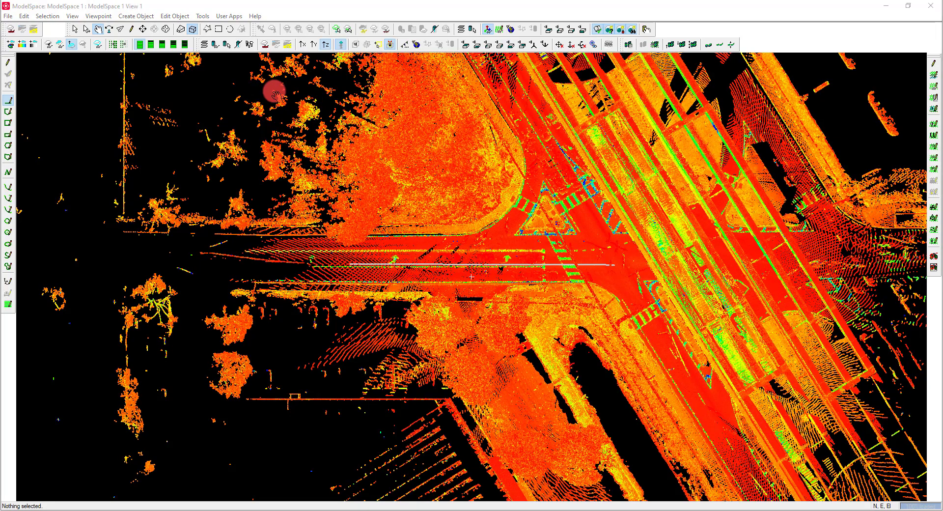
Turn on the limit box and pull its four plan sides in around the western approach road
left_click(72, 16)
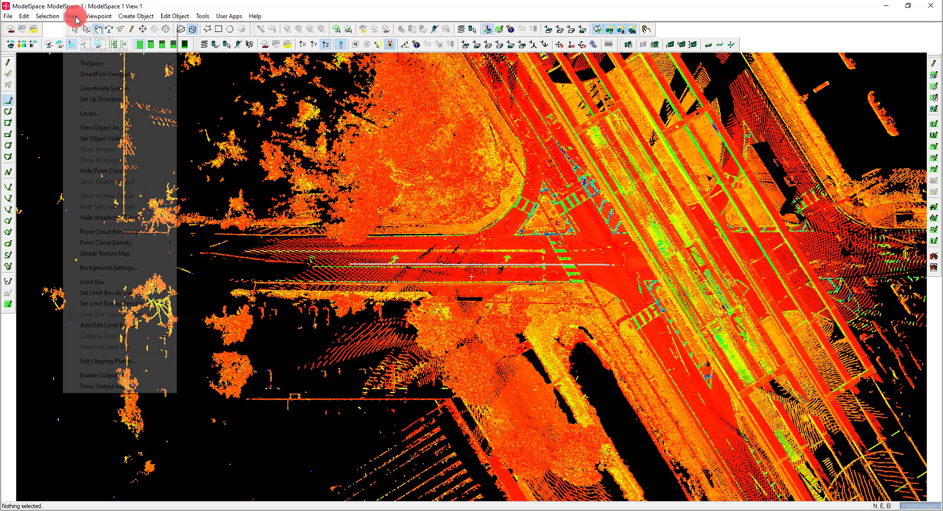
left_click(109, 283)
middle_click_drag(466, 276, 417, 129)
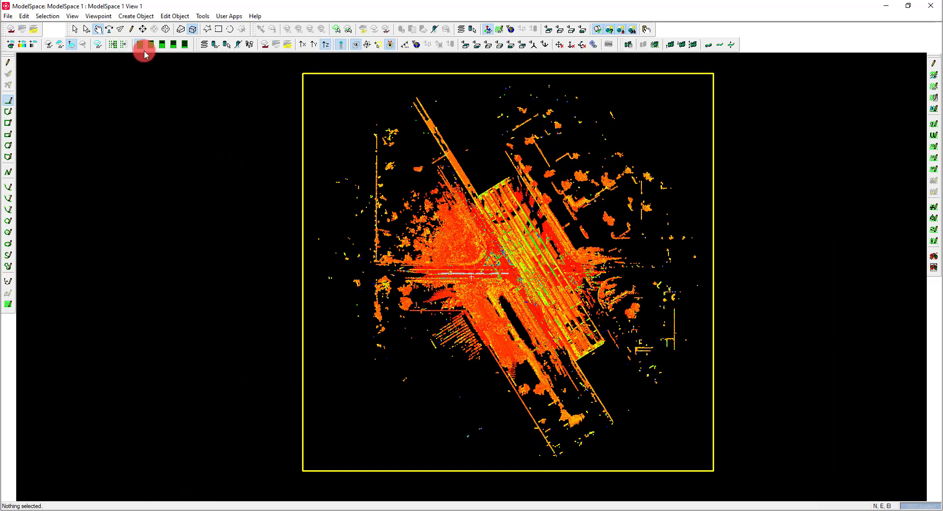
left_click(76, 29)
left_click(483, 74)
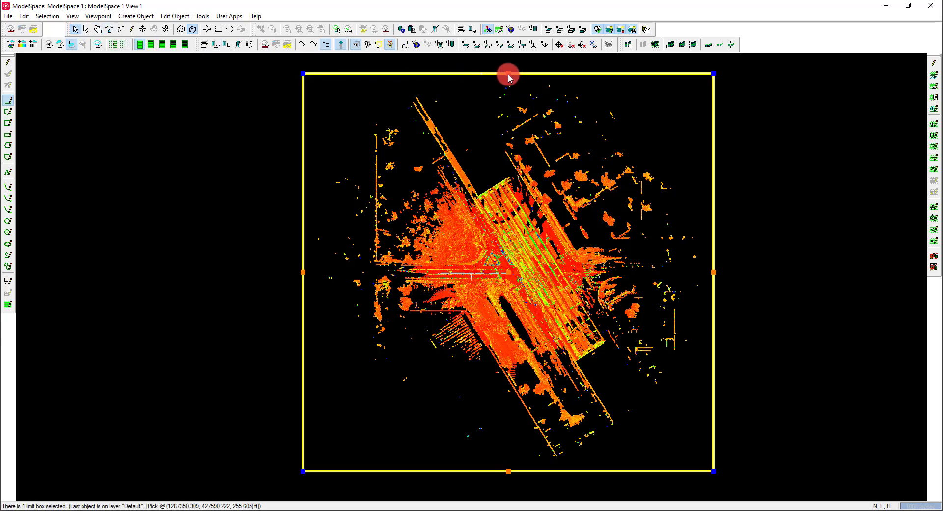
left_click_drag(508, 74, 508, 257)
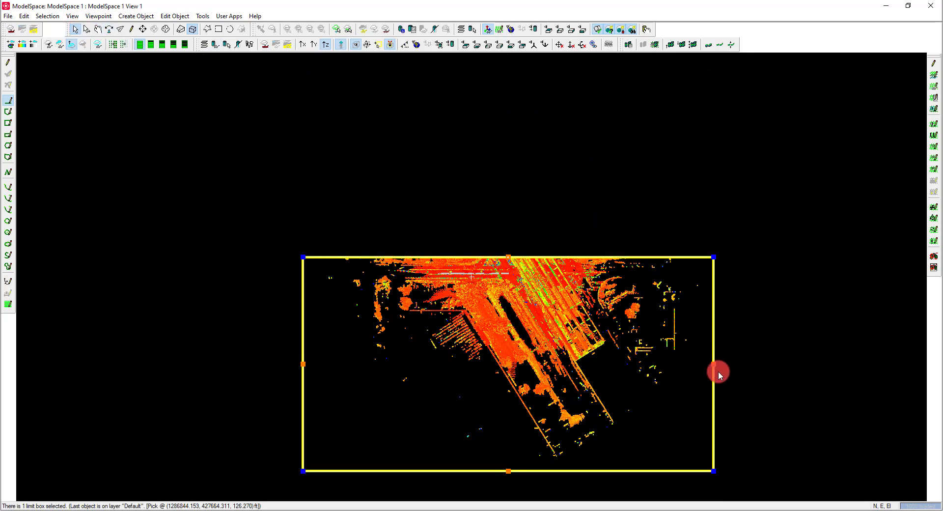
left_click_drag(713, 364, 522, 364)
left_click_drag(412, 471, 411, 279)
left_click_drag(302, 268, 417, 268)
Tighten the limit box's four plan sides to the roadway pavement surrounding the line
scroll(442, 280, "up", 8)
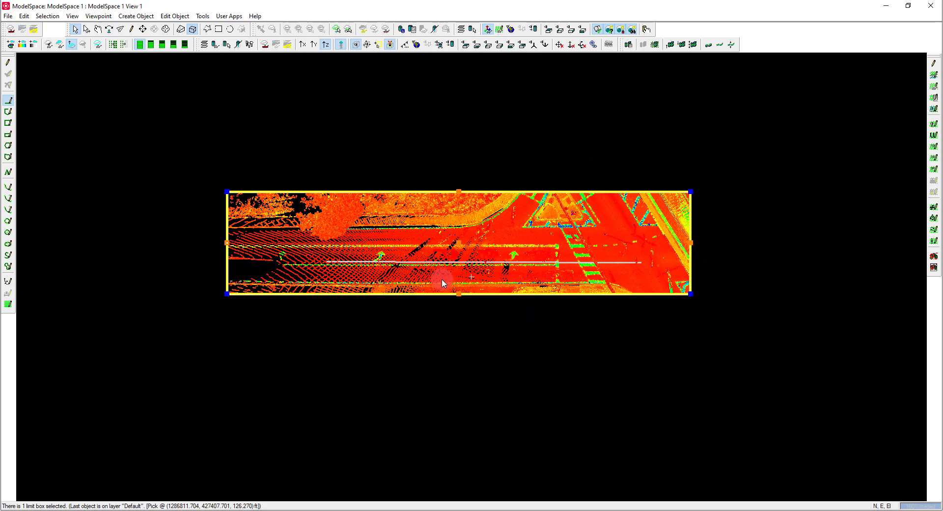
left_click_drag(459, 192, 458, 227)
left_click_drag(448, 294, 448, 279)
left_click_drag(690, 252, 639, 253)
left_click_drag(229, 253, 293, 253)
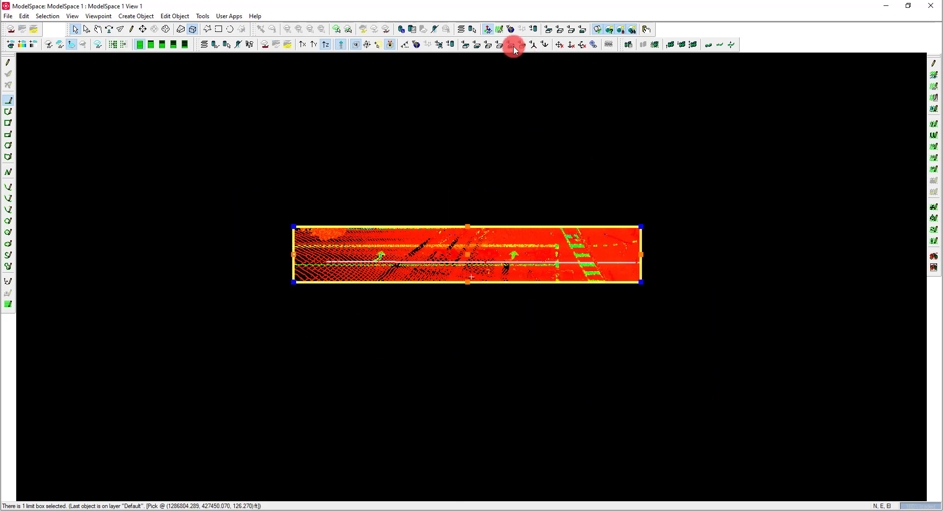
Lower the limit box's upper face and raise its lower face close to the road surface, and return to plan view
left_click(514, 46)
scroll(469, 98, "down", 2)
left_click_drag(467, 102, 467, 366)
left_click_drag(467, 398, 467, 383)
left_click(516, 45)
scroll(472, 329, "up", 5)
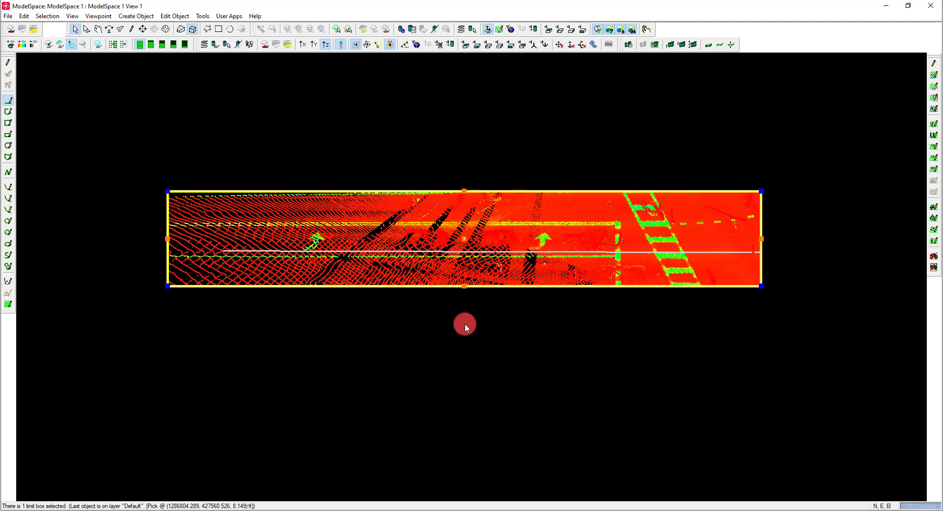
Delete the merged white line running along the road inside the limit box
scroll(383, 275, "up", 5)
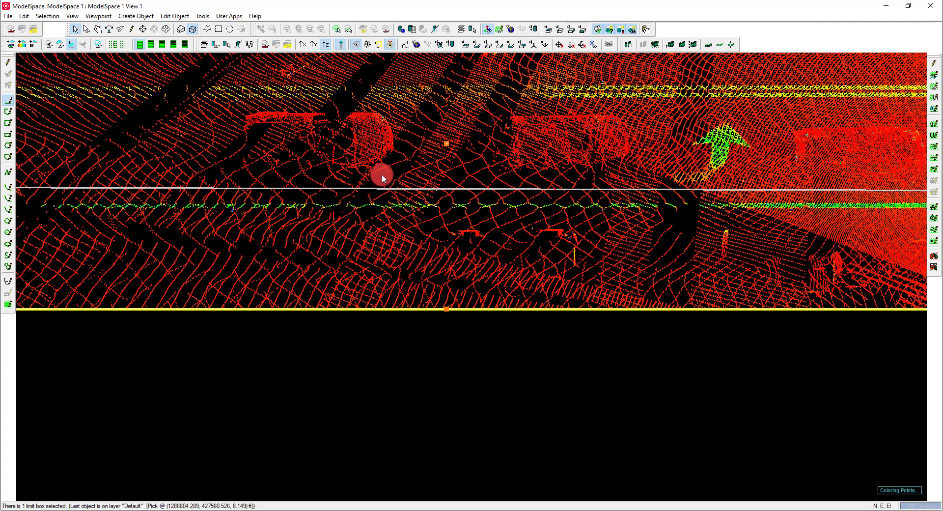
left_click(369, 188)
key("Delete")
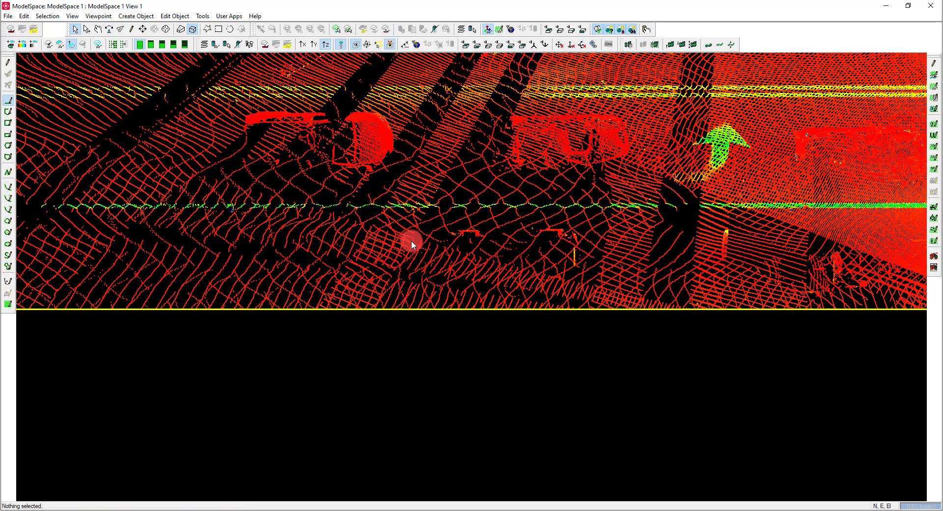
scroll(433, 167, "down", 5)
scroll(448, 172, "down", 3)
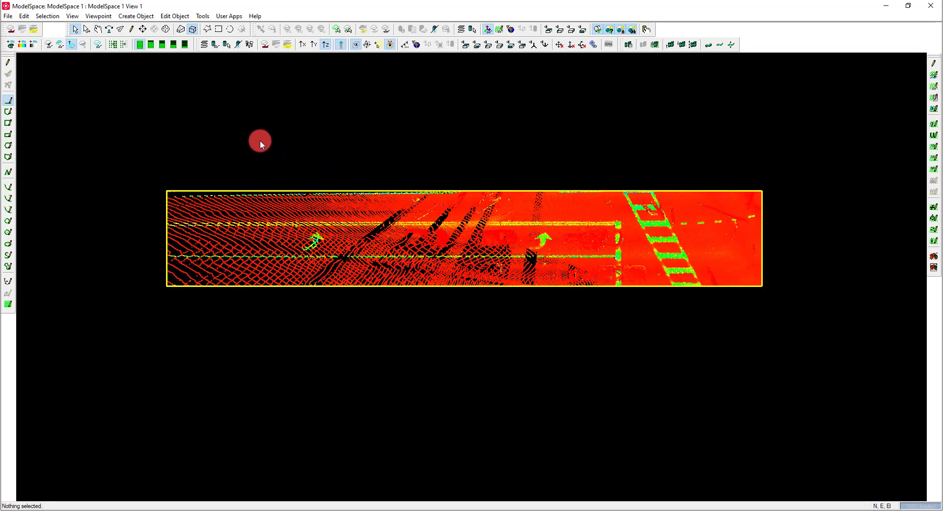
Select all objects of type Point Cloud through the view's object-type settings and minimize the View Properties dialog
key("shift+l")
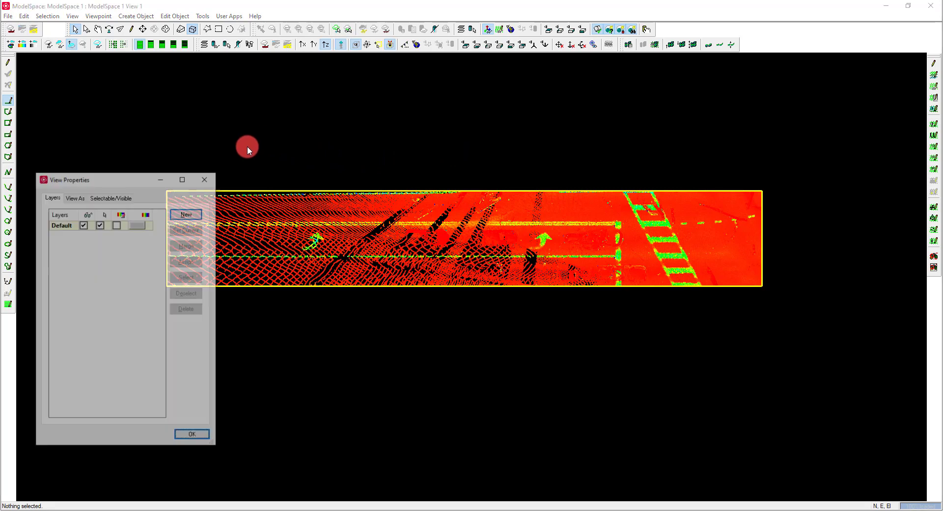
left_click(99, 197)
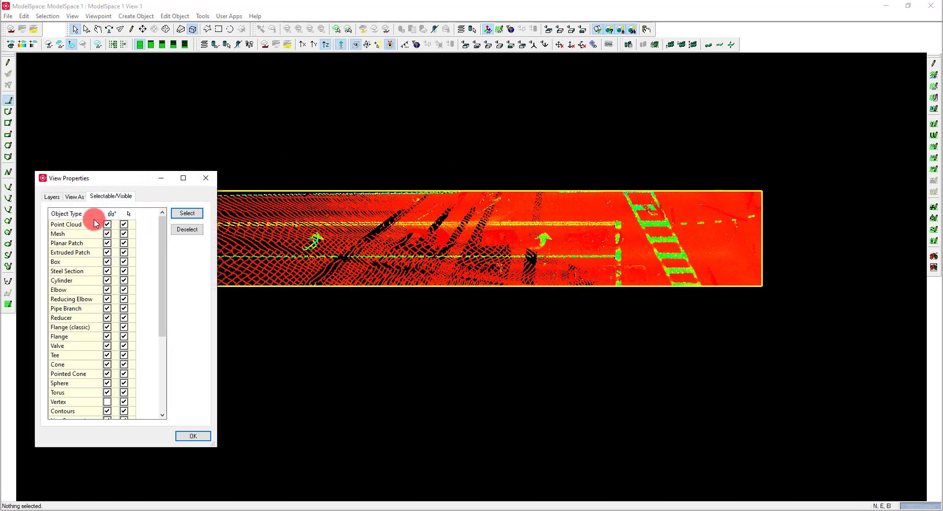
left_click(78, 224)
left_click(187, 212)
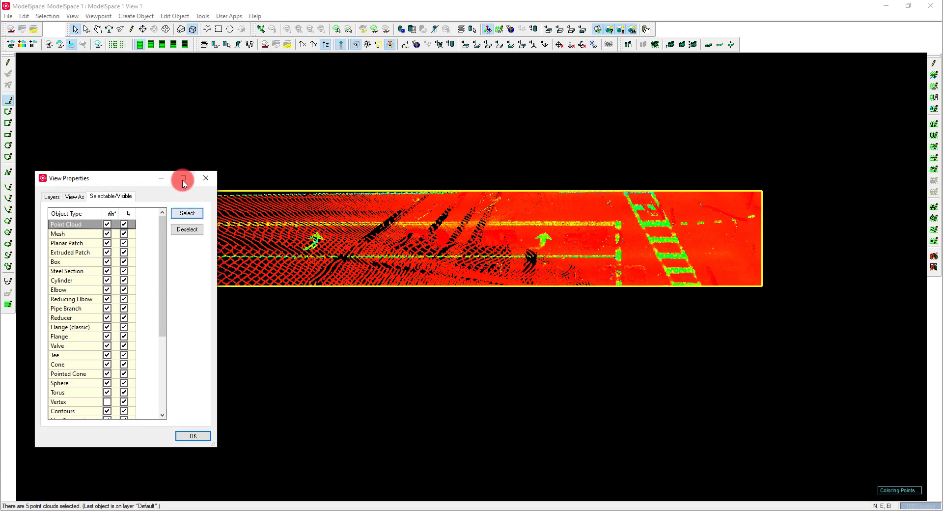
left_click(159, 181)
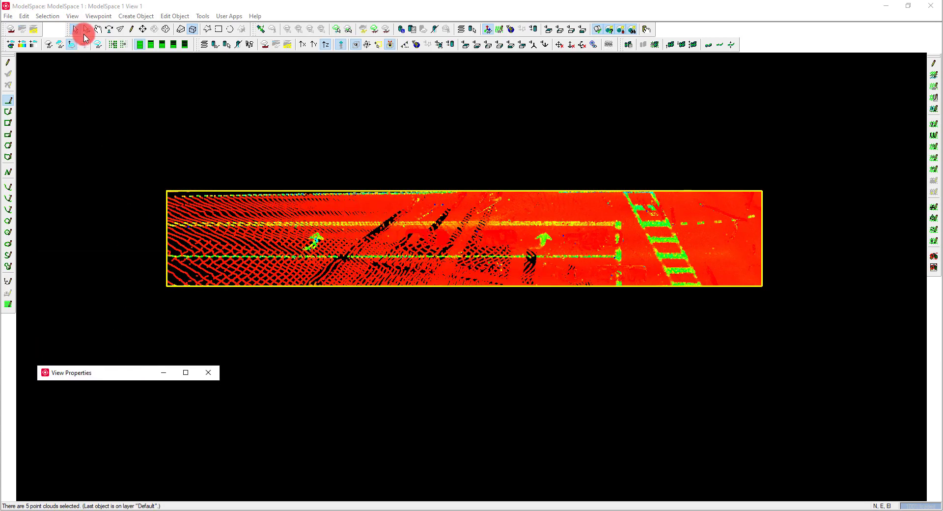
Pick seed points spread over the pavement inside the limit box and run a Region Grow Smooth Surface from them
left_click(247, 269)
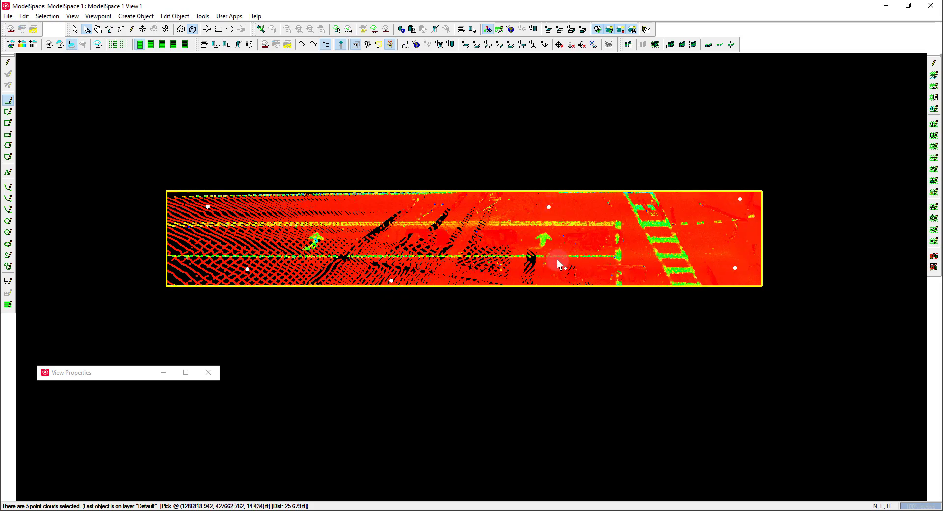
left_click(138, 17)
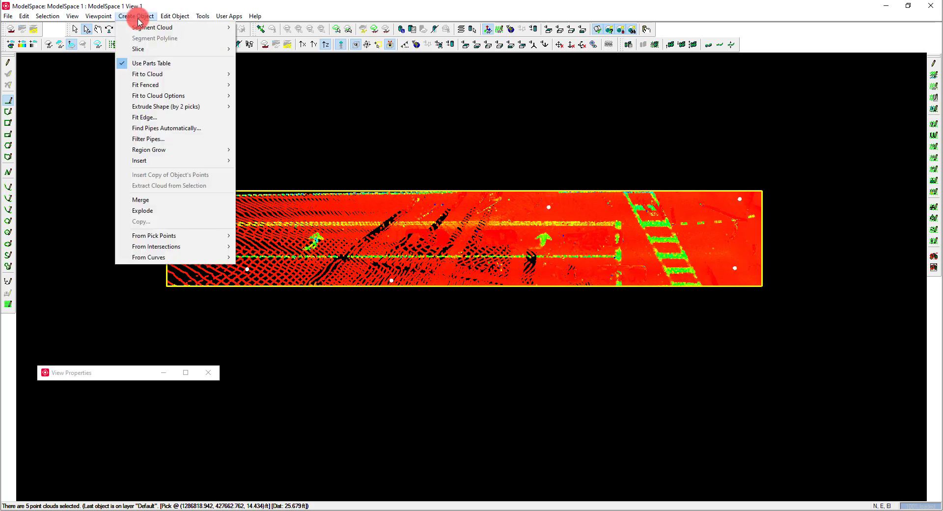
mouse_move(151, 151)
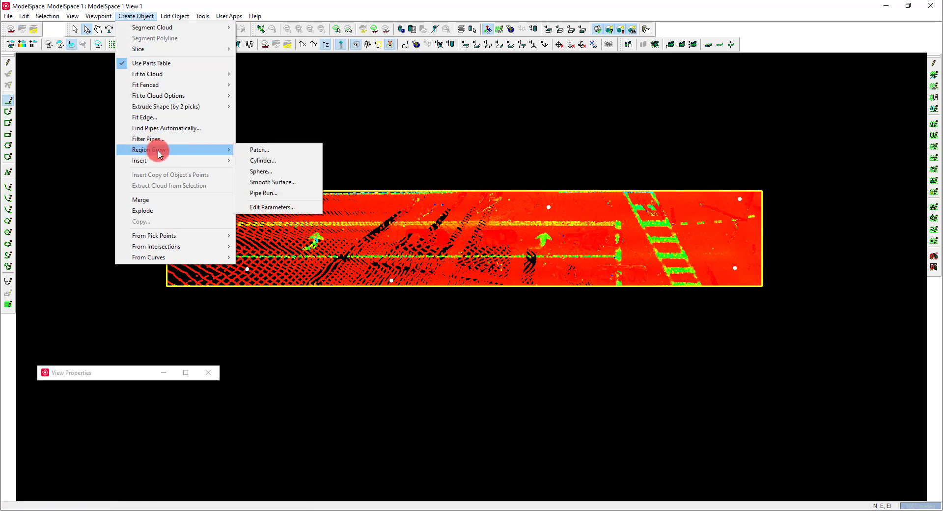
left_click(292, 182)
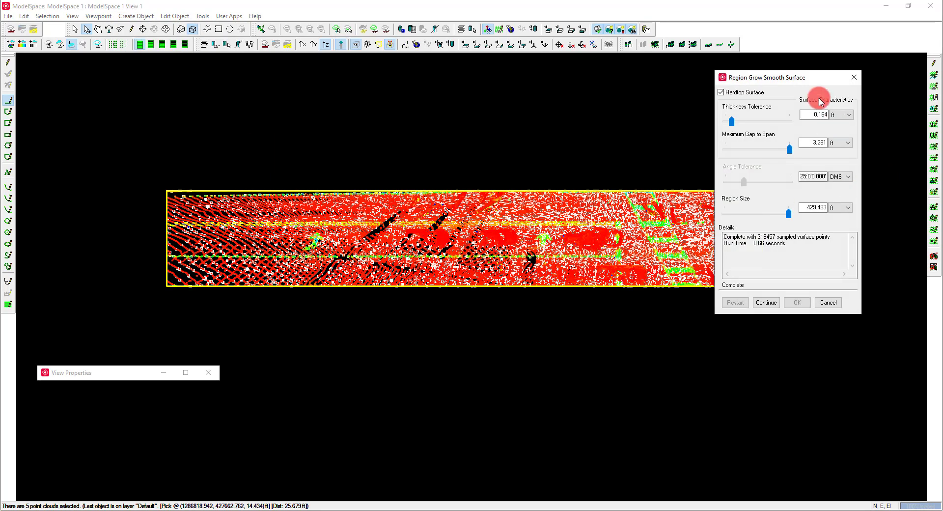
Set the region grow's thickness tolerance to 0.1 ft, recompute the smooth surface and accept it
left_click_drag(809, 81, 856, 79)
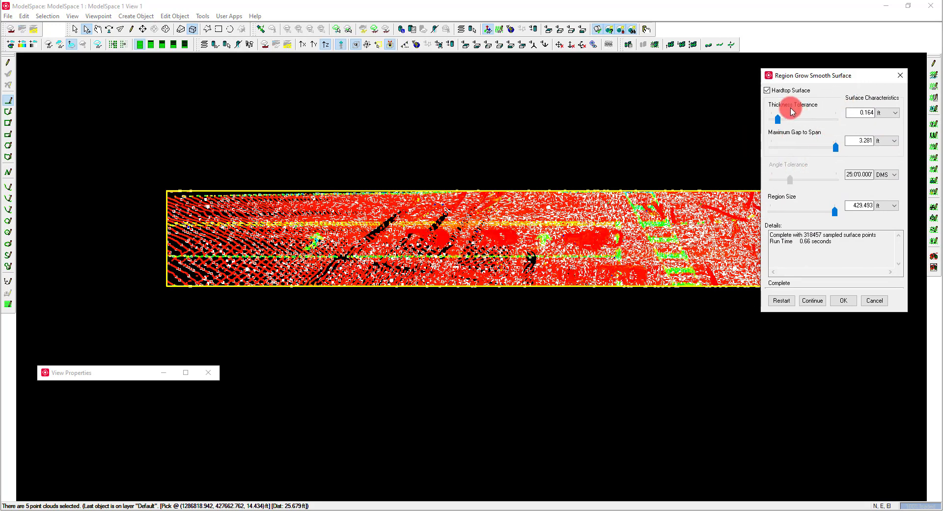
left_click_drag(858, 112, 881, 115)
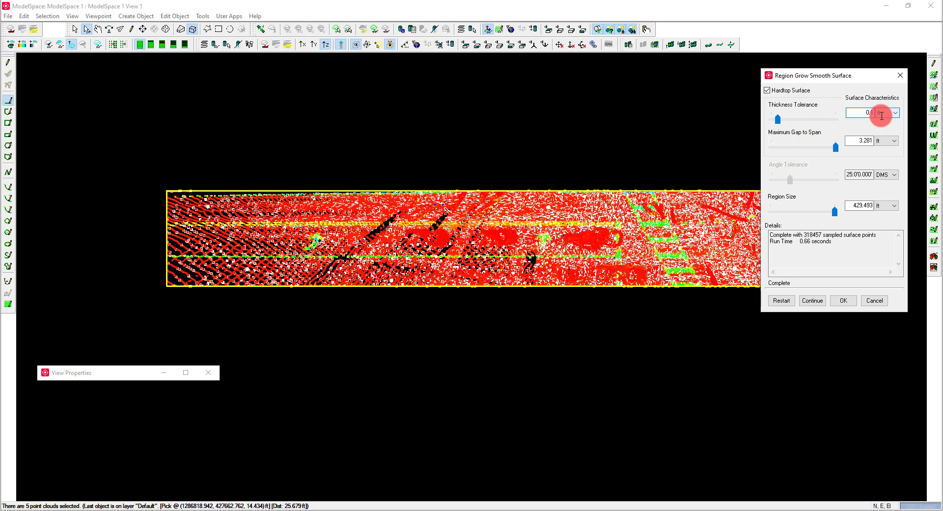
type("0.1")
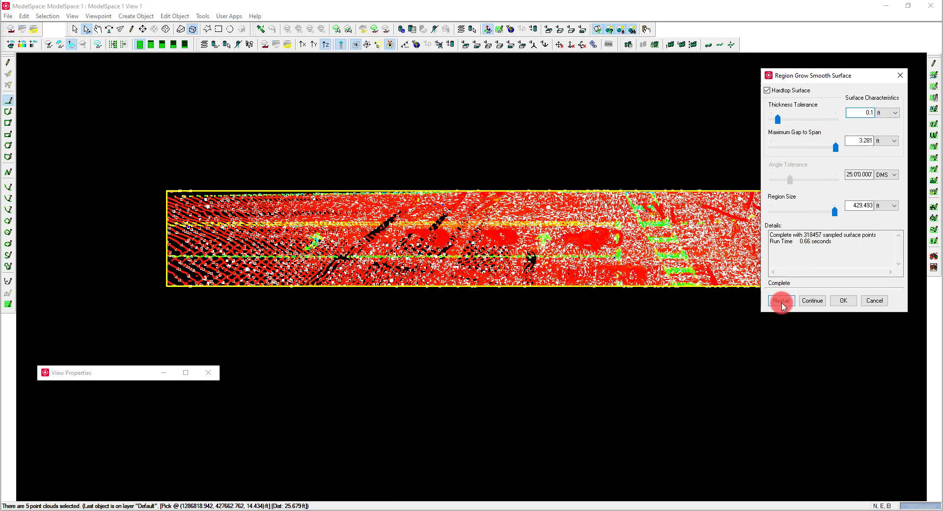
left_click(781, 301)
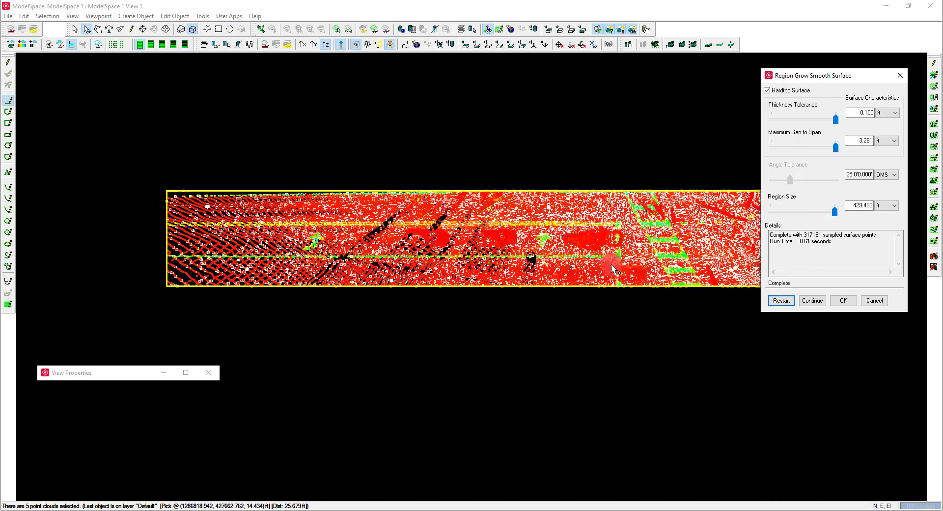
left_click(843, 301)
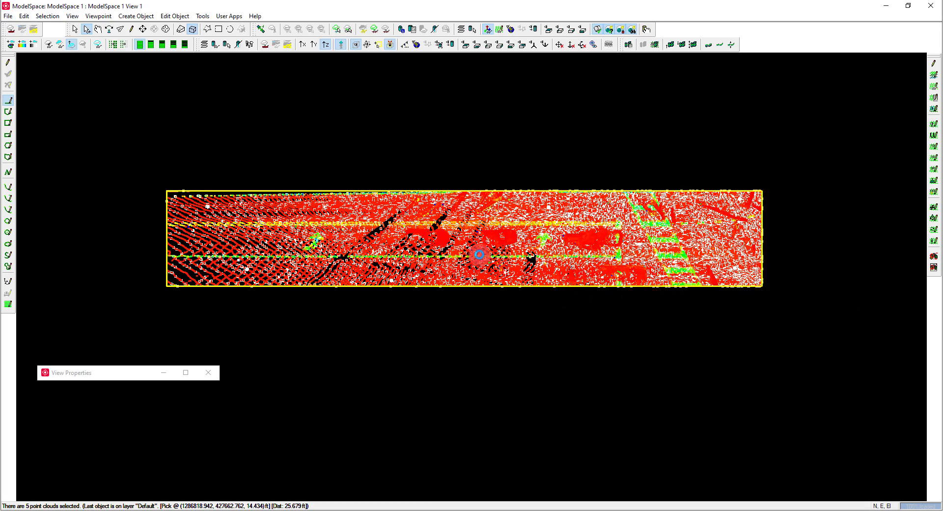
Delete the highlighted vehicle and obstruction points above the road surface and inspect the cleaned pavement in 3D
key("space")
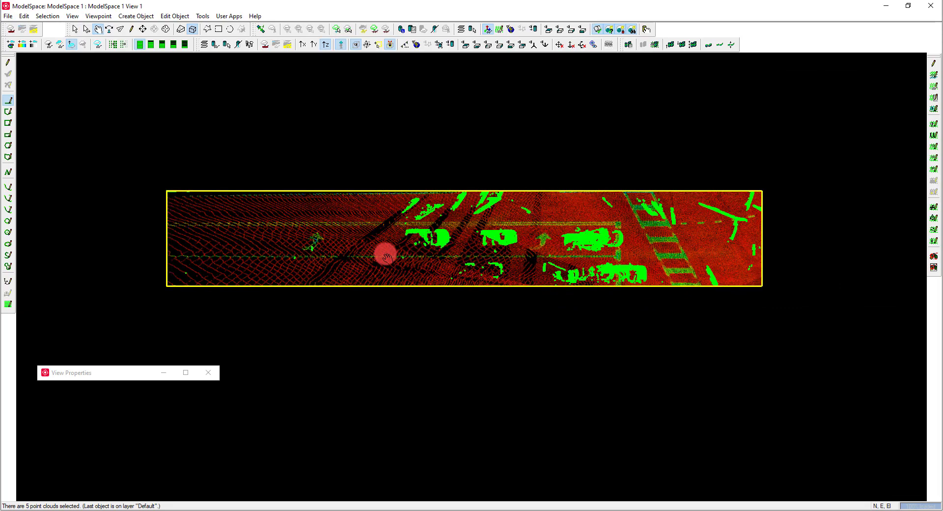
left_click_drag(384, 256, 441, 223)
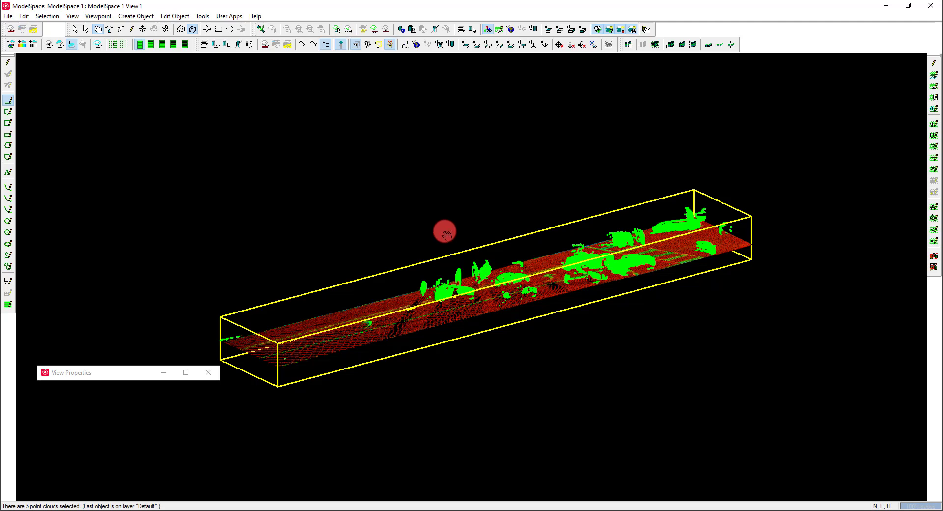
left_click(444, 233)
left_click_drag(453, 235, 554, 304)
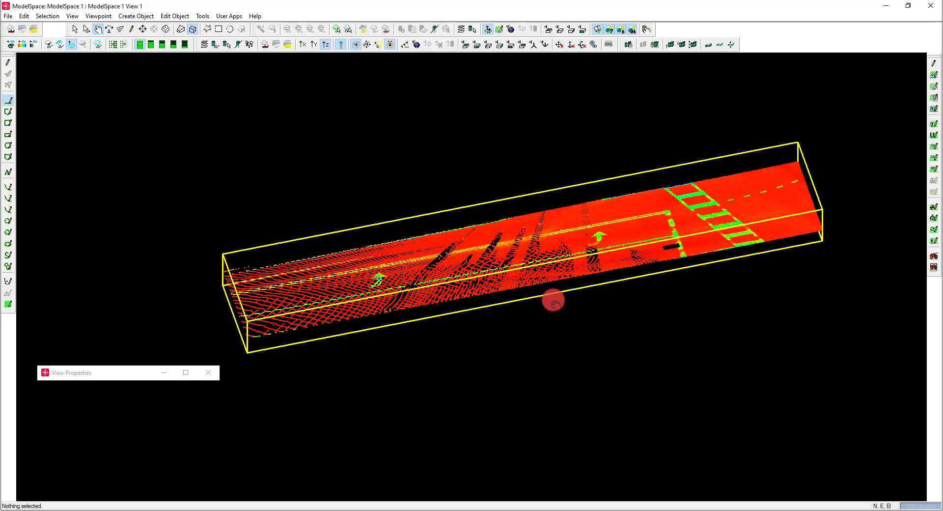
Turn off the limit box and switch the whole point cloud to a perspective view
left_click(73, 16)
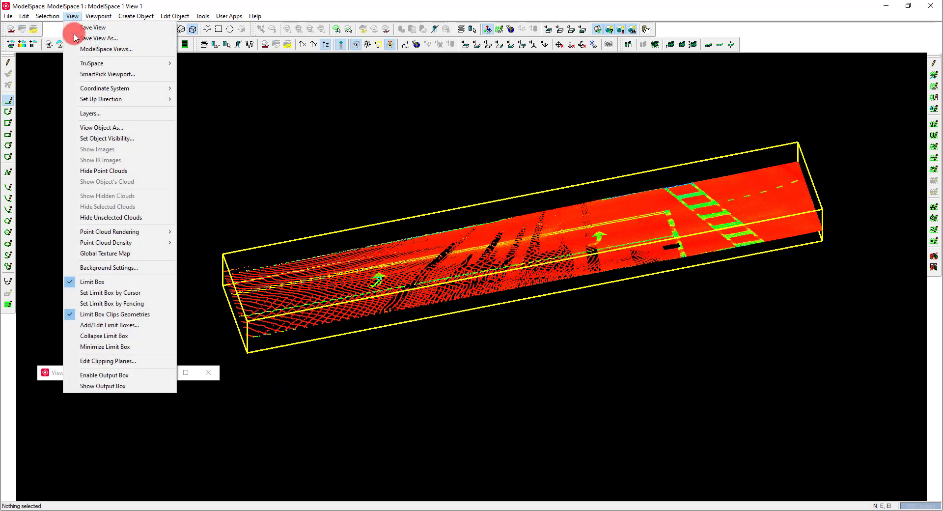
left_click(93, 281)
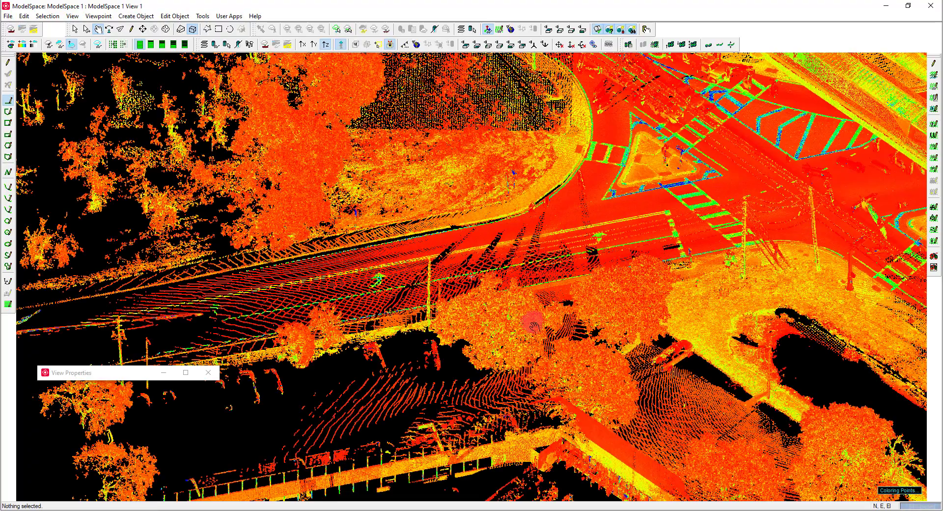
left_click(181, 29)
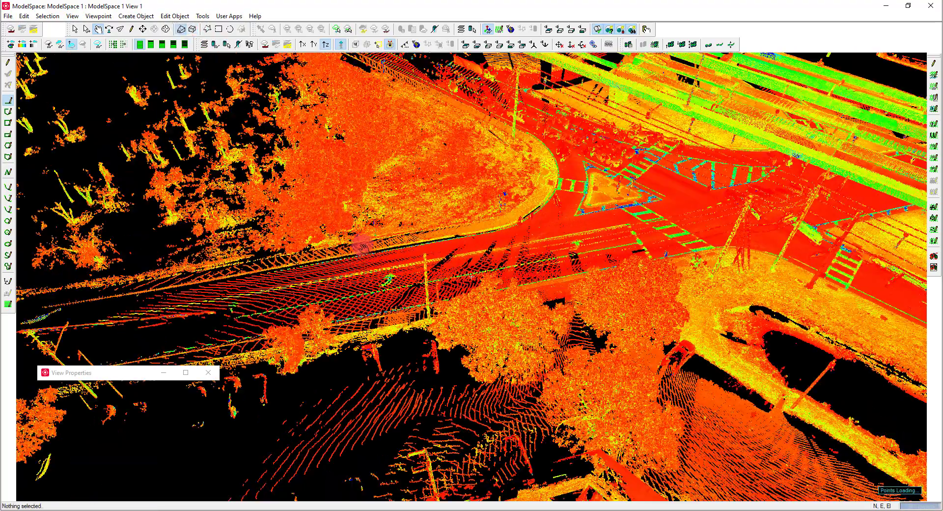
Draw a polygon fence around the roadway beside the elevated beams, from its far end to just past the crosswalk
left_click_drag(362, 245, 444, 284)
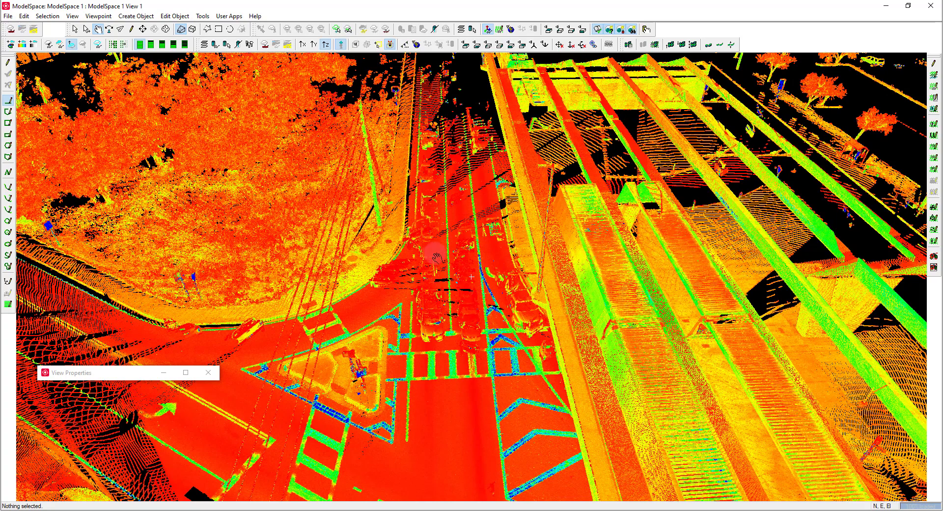
left_click(206, 29)
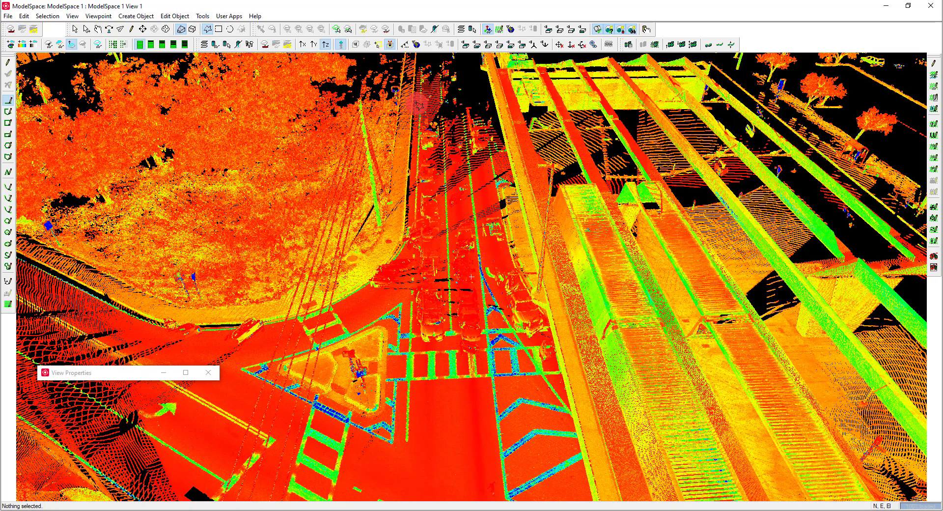
left_click(408, 297)
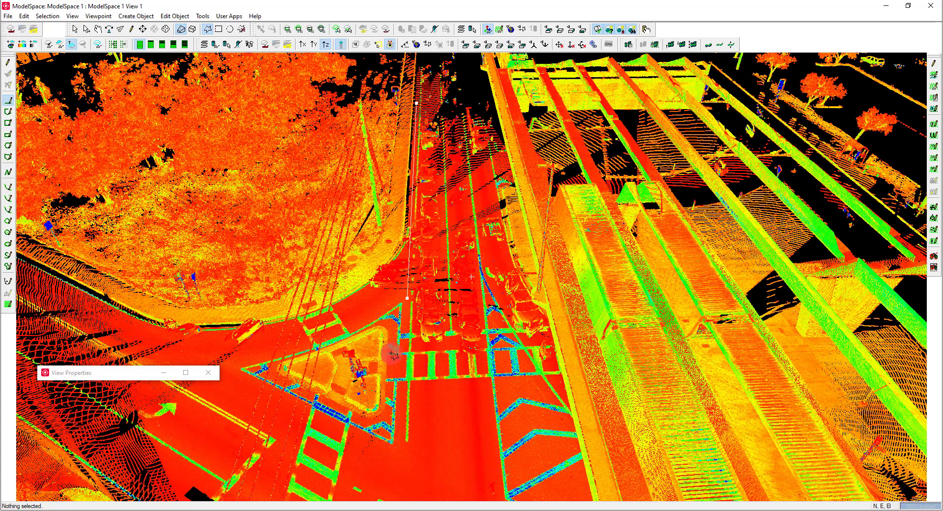
left_click(387, 448)
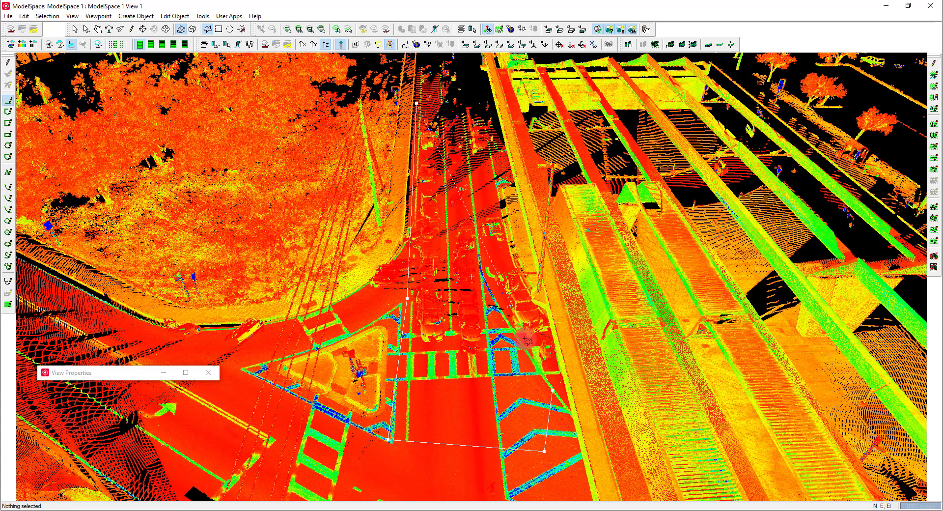
left_click(513, 264)
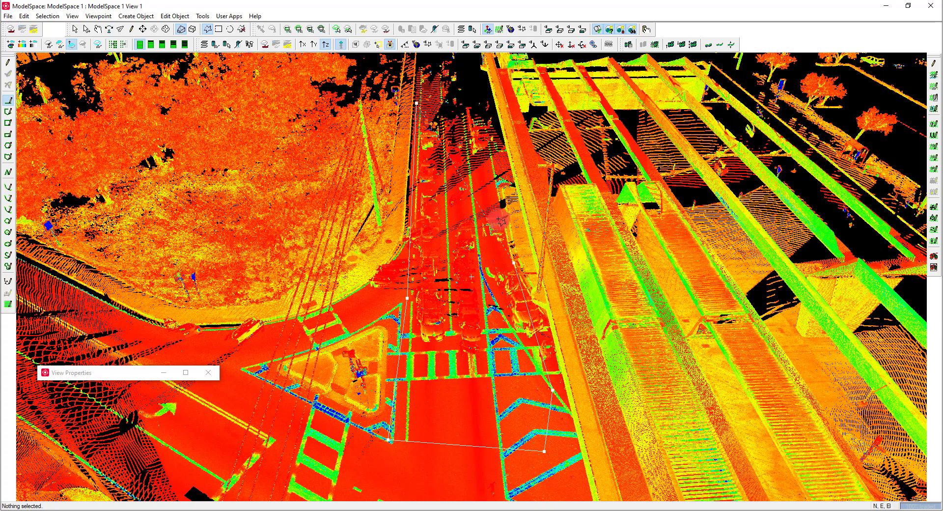
left_click(489, 118)
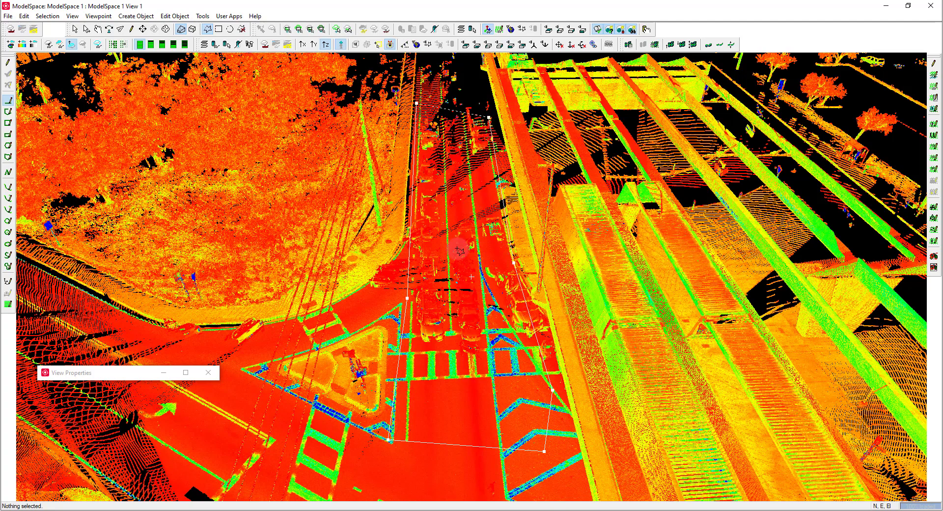
Restrict the point cloud sub-selection to the points inside the fence and hide the unselected clouds
left_click(52, 16)
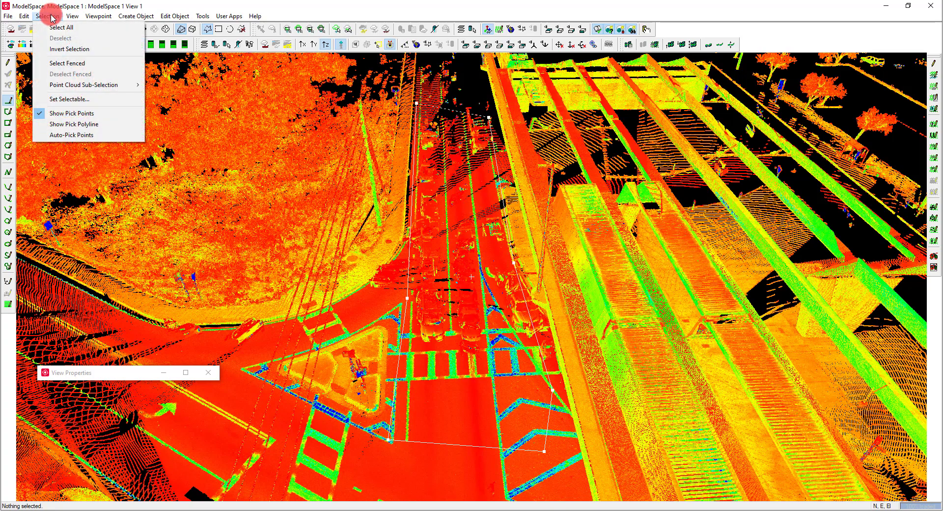
mouse_move(110, 88)
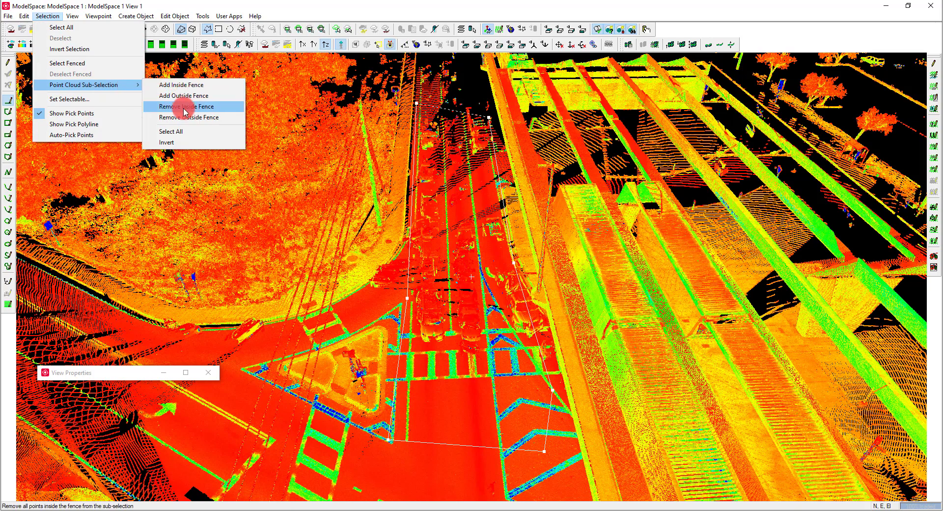
left_click(186, 121)
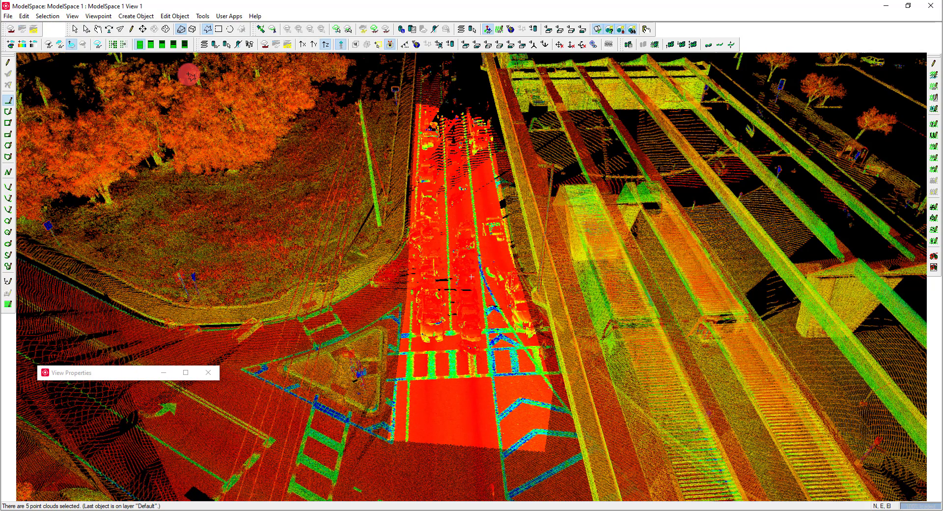
left_click(73, 17)
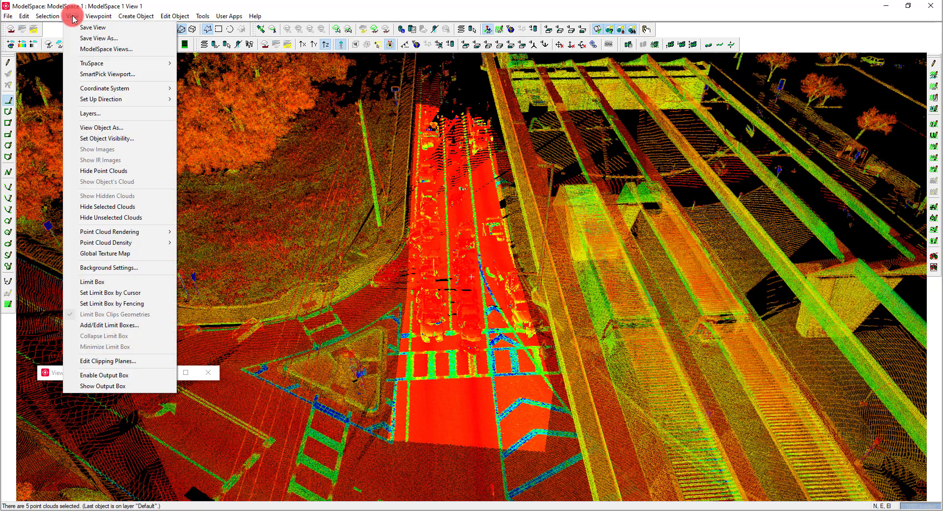
left_click(105, 217)
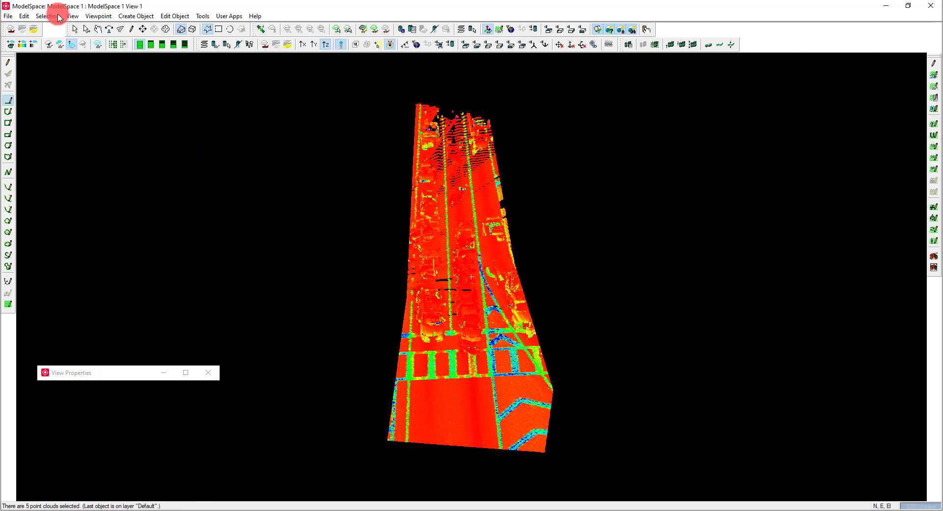
Pick seed points on the bare pavement across the isolated road section, from its near end past the crosswalk to its far end
left_click(97, 29)
left_click_drag(399, 253, 430, 247)
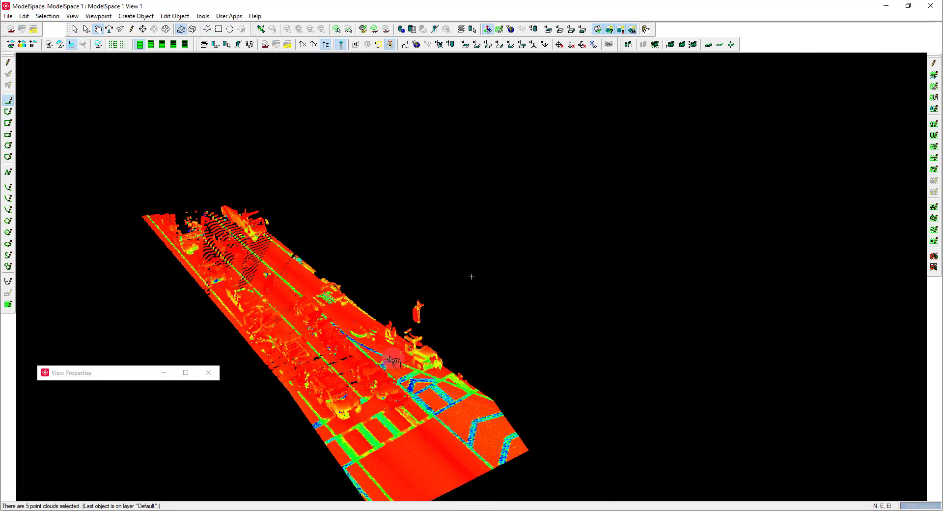
left_click_drag(493, 259, 516, 213)
left_click(80, 31)
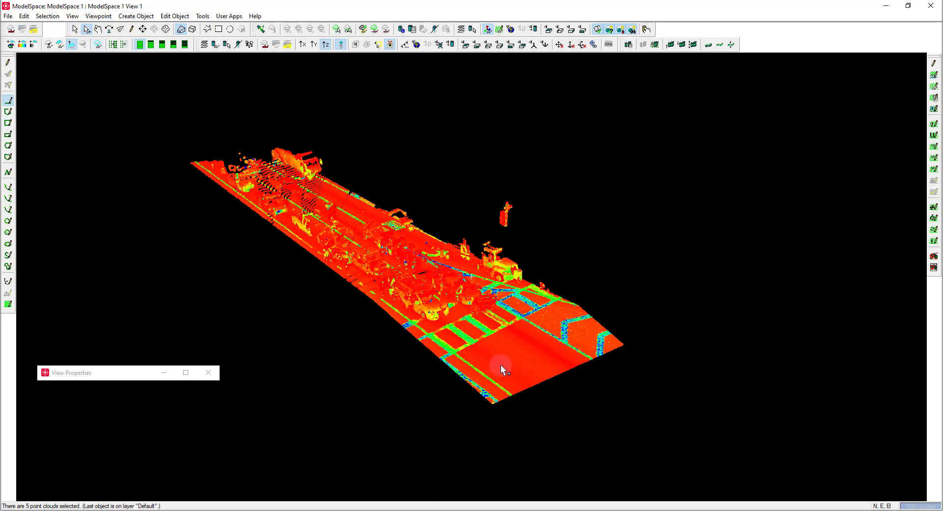
left_click(567, 344)
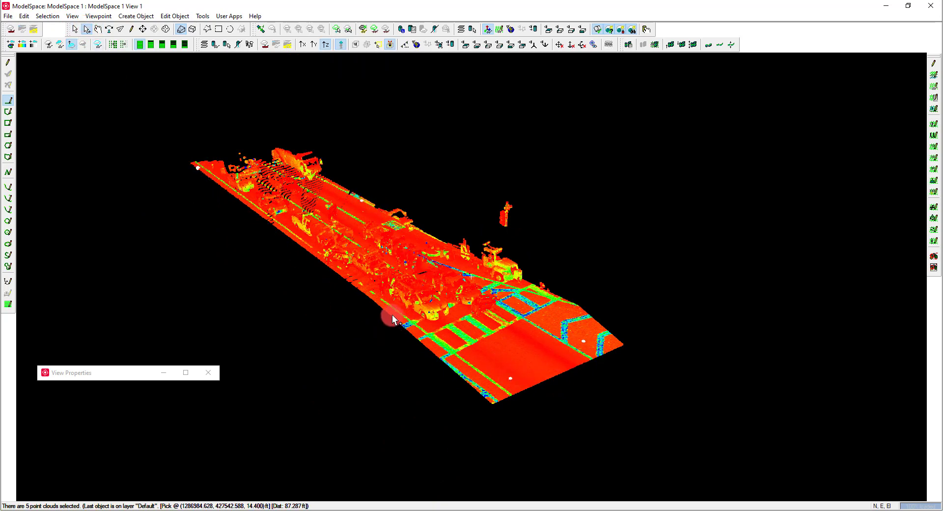
left_click(419, 238)
left_click(425, 339)
Region-grow a hardtop smooth surface from the picked points with a 0.1 ft thickness tolerance and remove the vehicle points above it
left_click(136, 16)
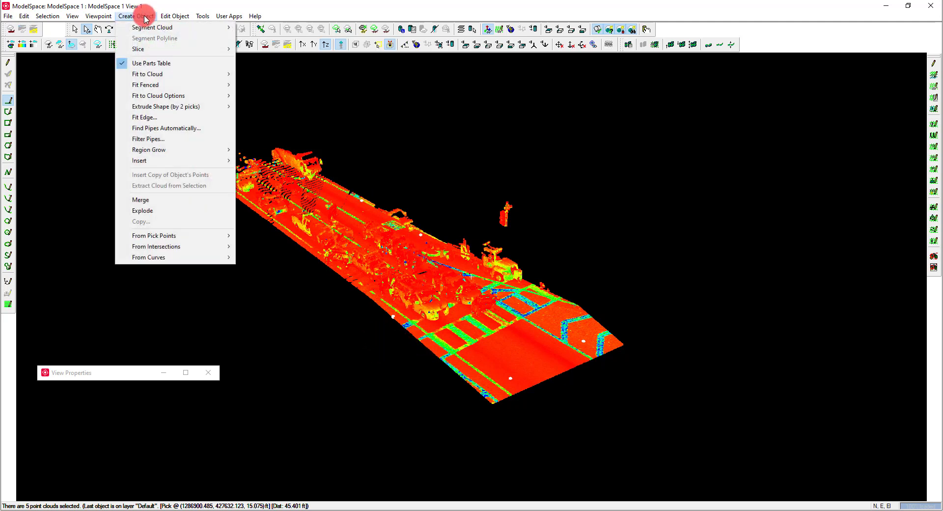
mouse_move(213, 149)
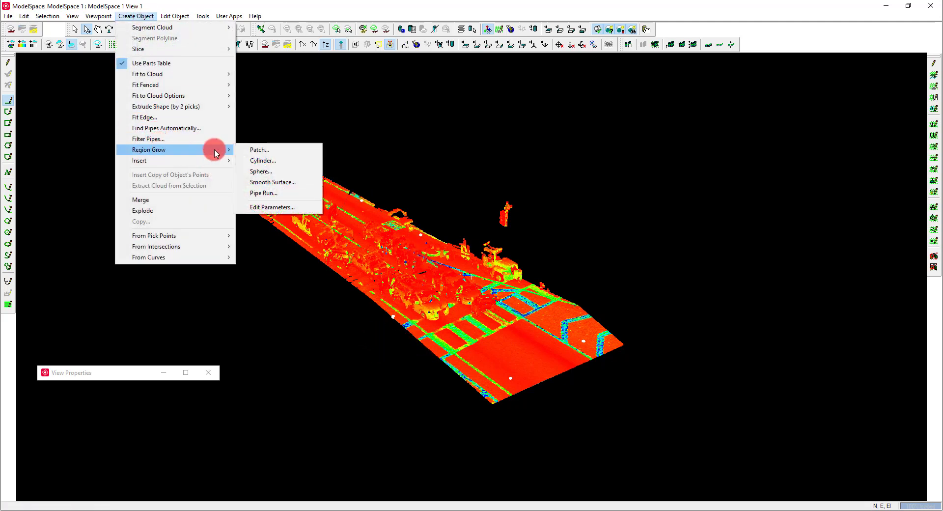
left_click(278, 183)
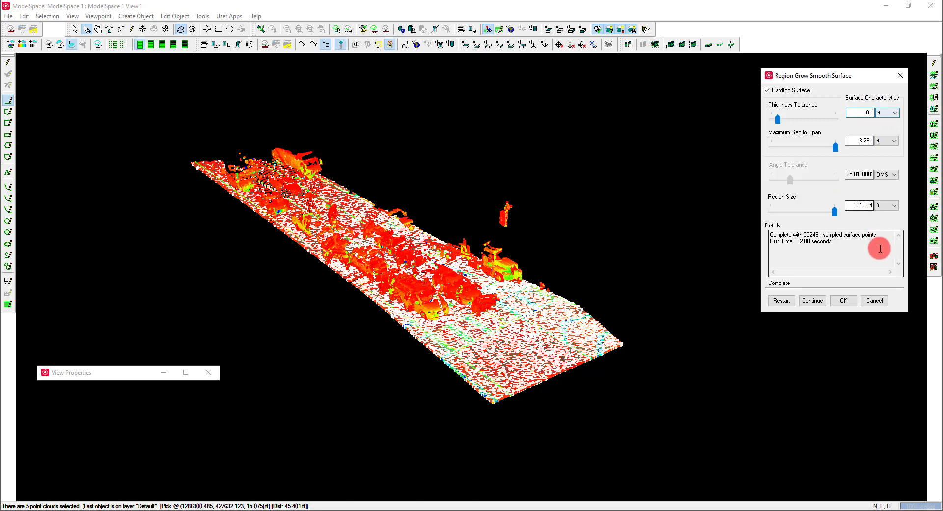
left_click(781, 300)
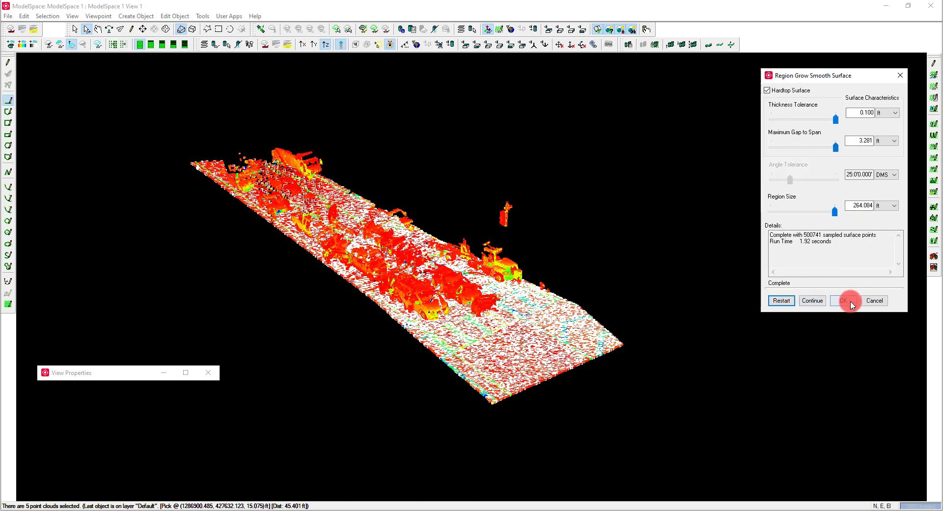
left_click(843, 300)
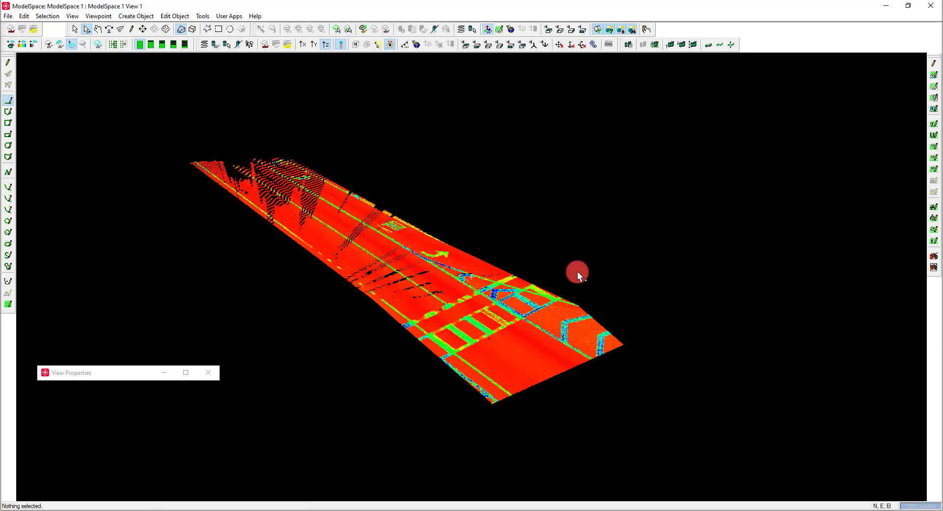
Show the hidden point clouds again and inspect the cleaned roadway within the whole intersection
left_click(72, 15)
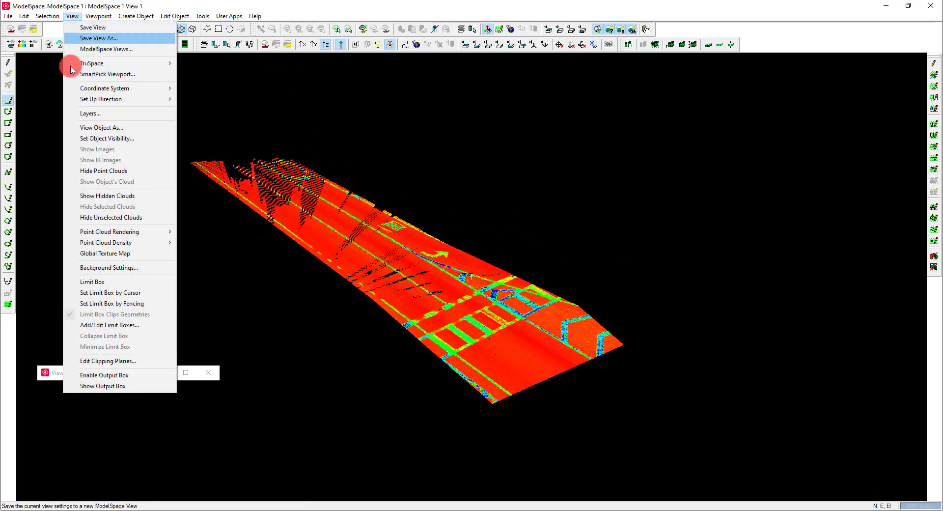
left_click(86, 196)
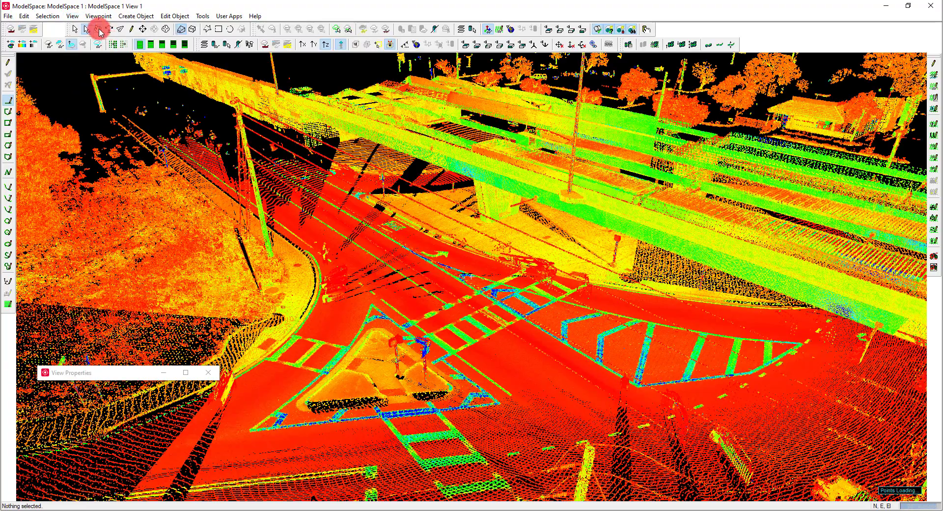
left_click(99, 32)
scroll(405, 322, "down", 3)
left_click_drag(412, 321, 427, 277)
scroll(427, 278, "up", 5)
right_click_drag(427, 284, 505, 229)
scroll(514, 280, "down", 5)
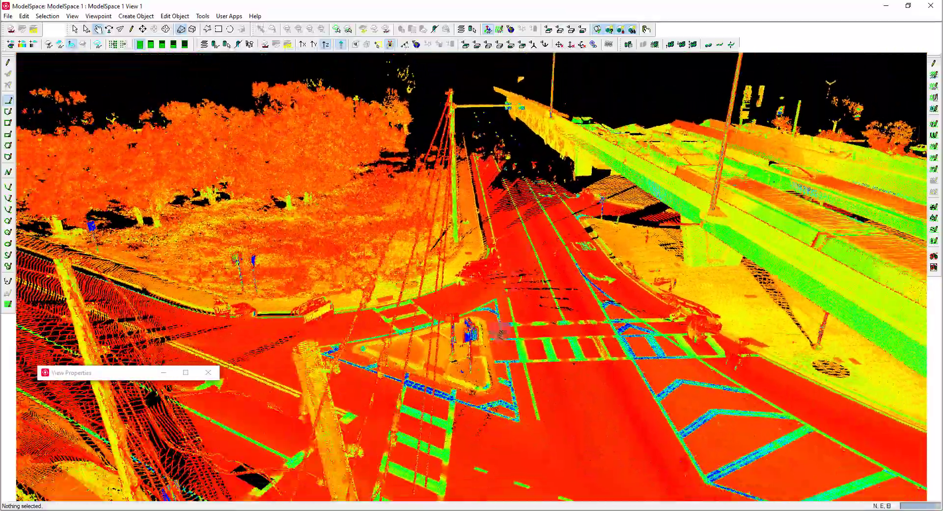
left_click_drag(513, 291, 485, 330)
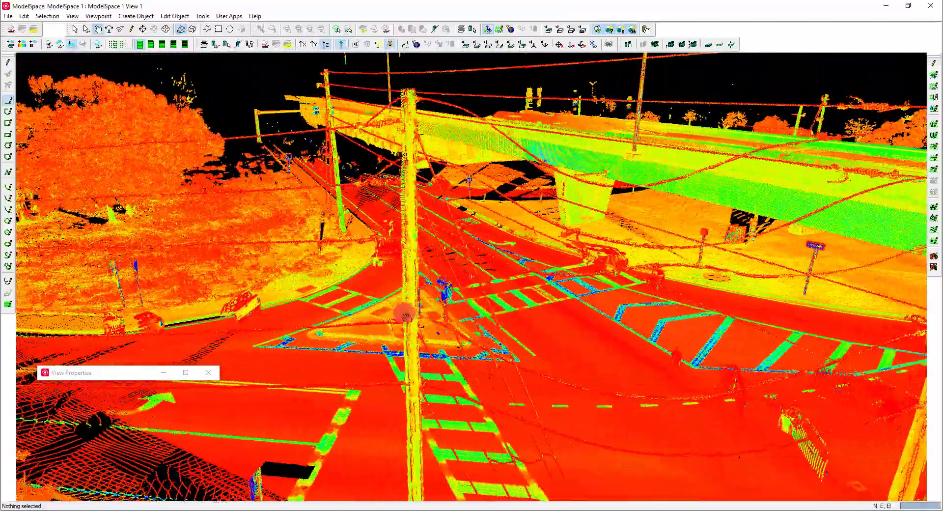